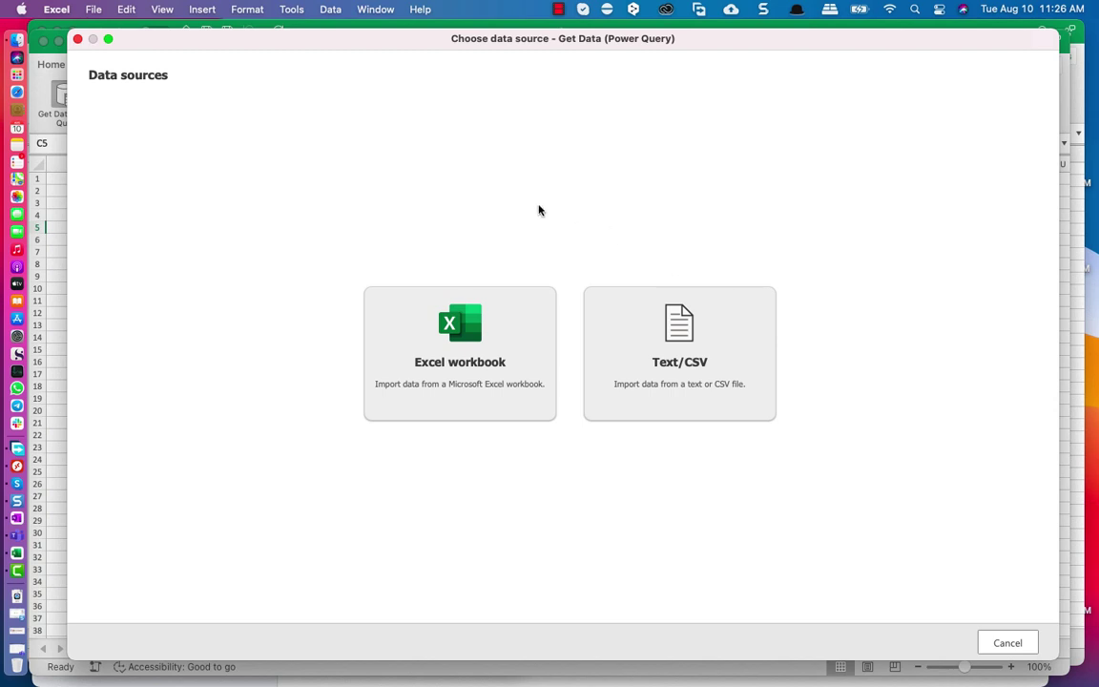
click(76, 43)
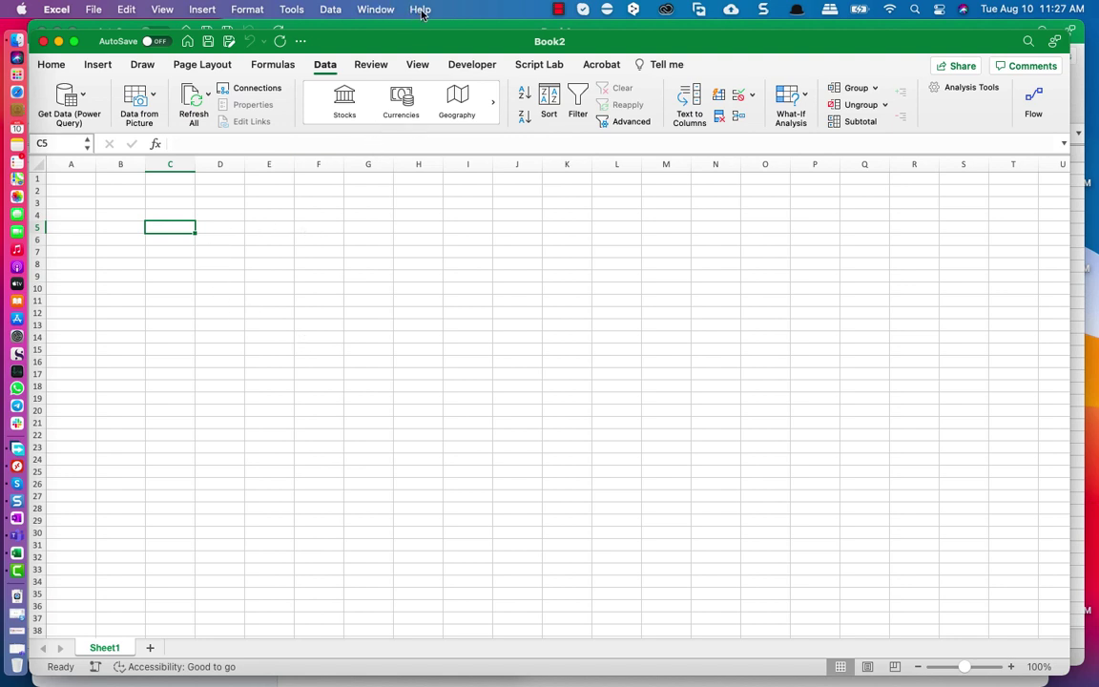
click(361, 202)
click(421, 9)
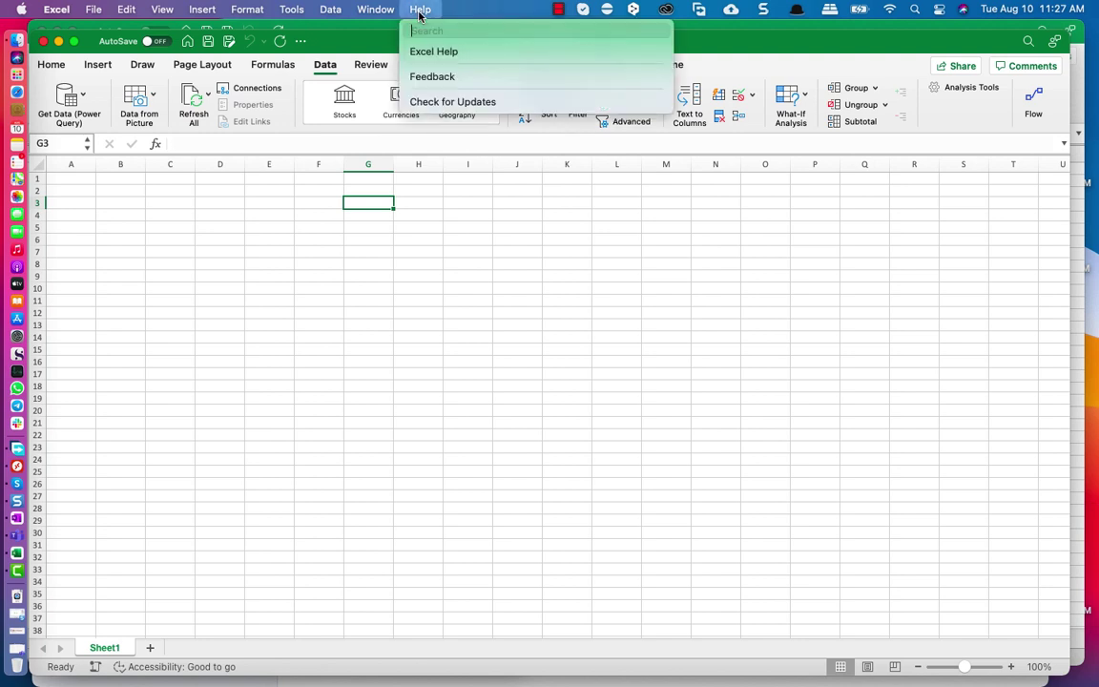
click(490, 103)
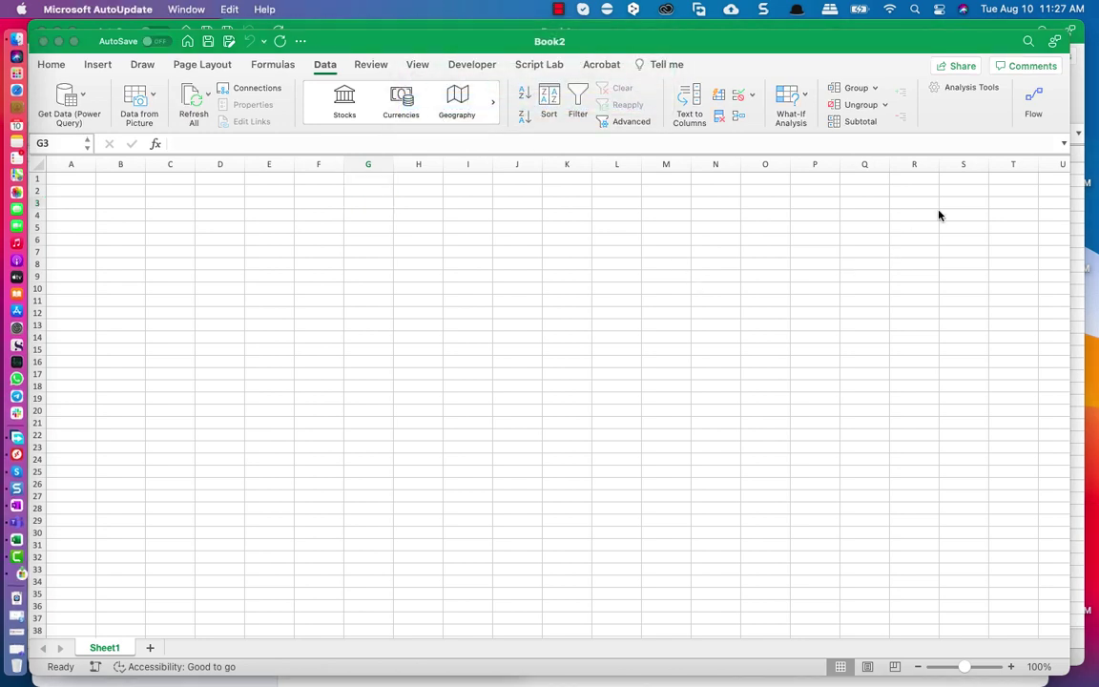
click(973, 252)
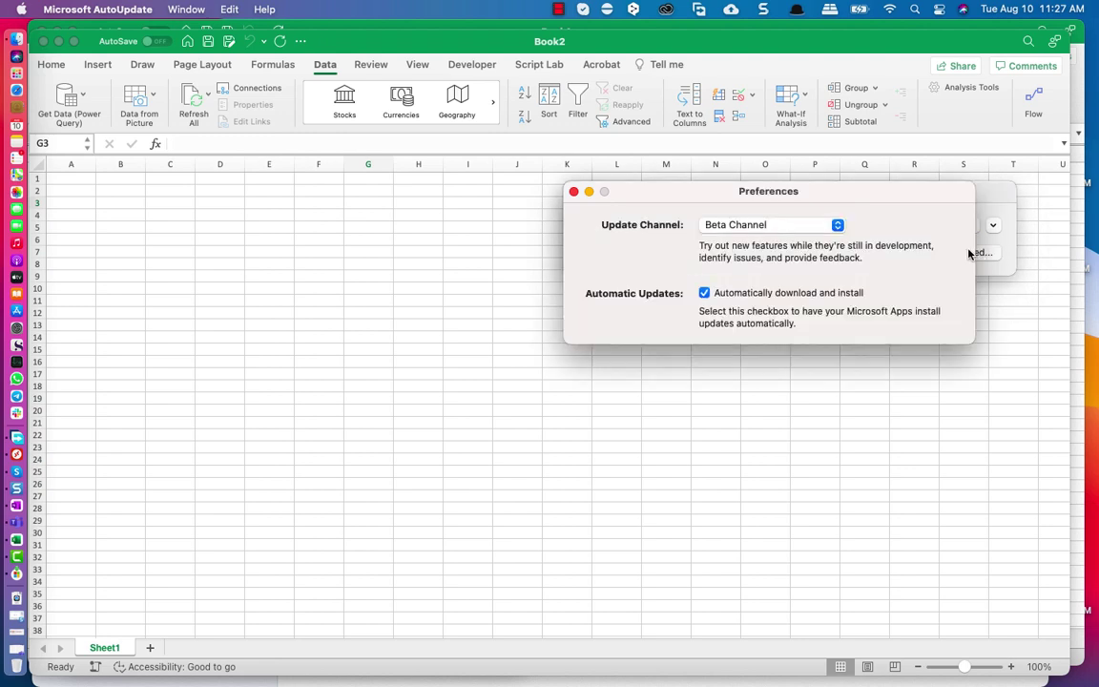
click(836, 224)
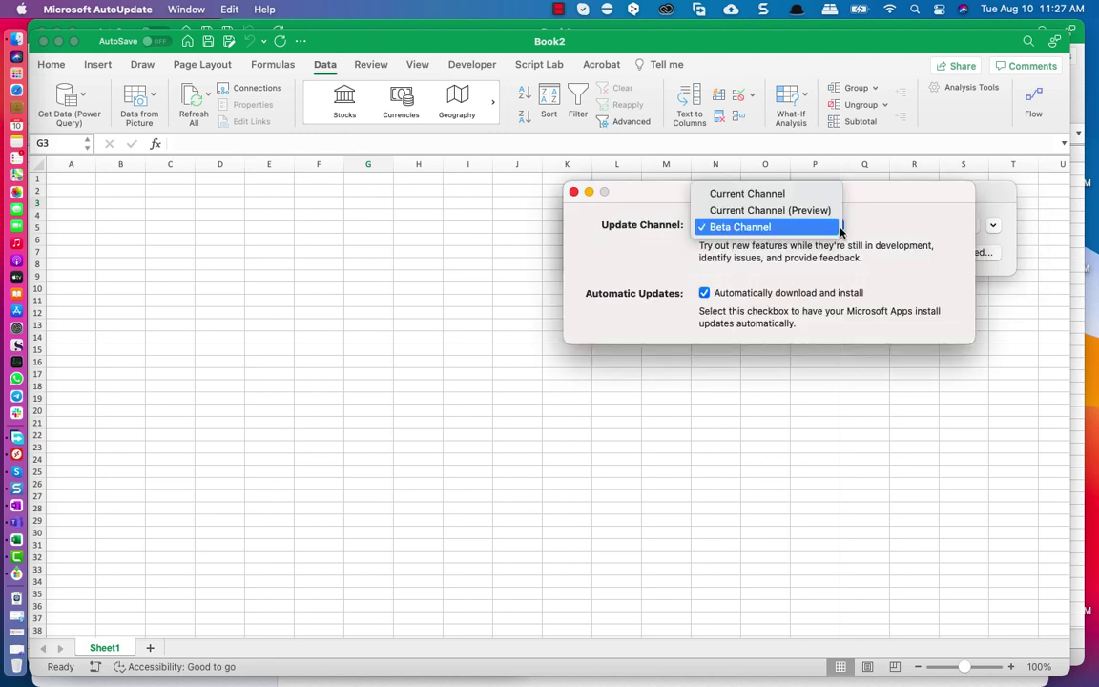
click(718, 226)
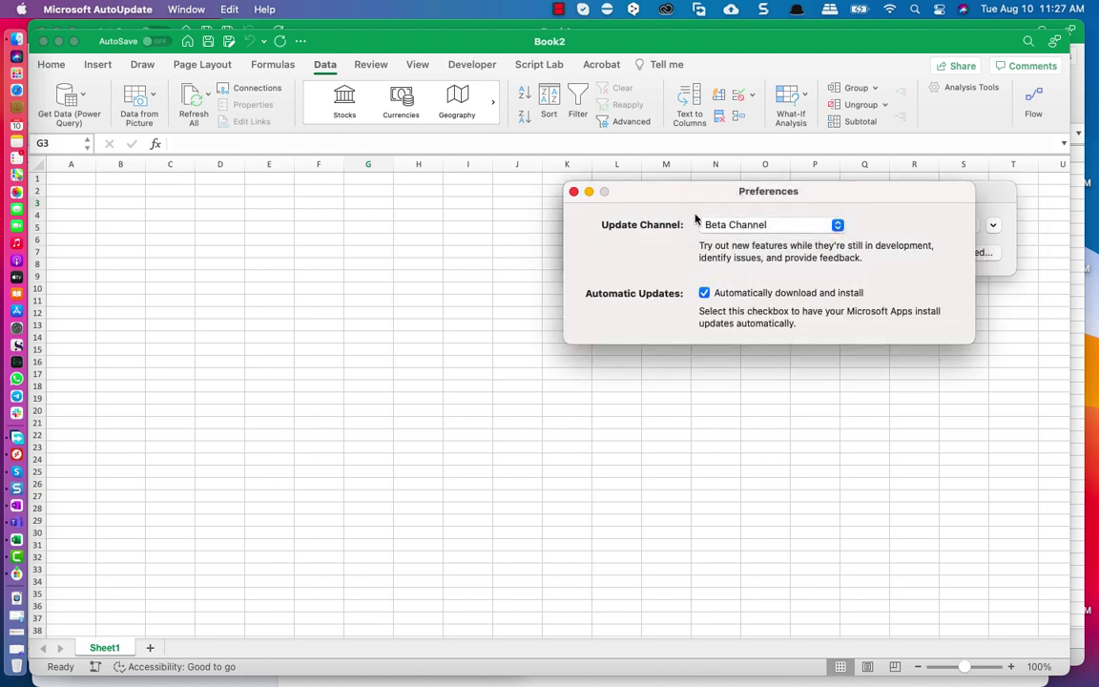
click(573, 193)
click(572, 191)
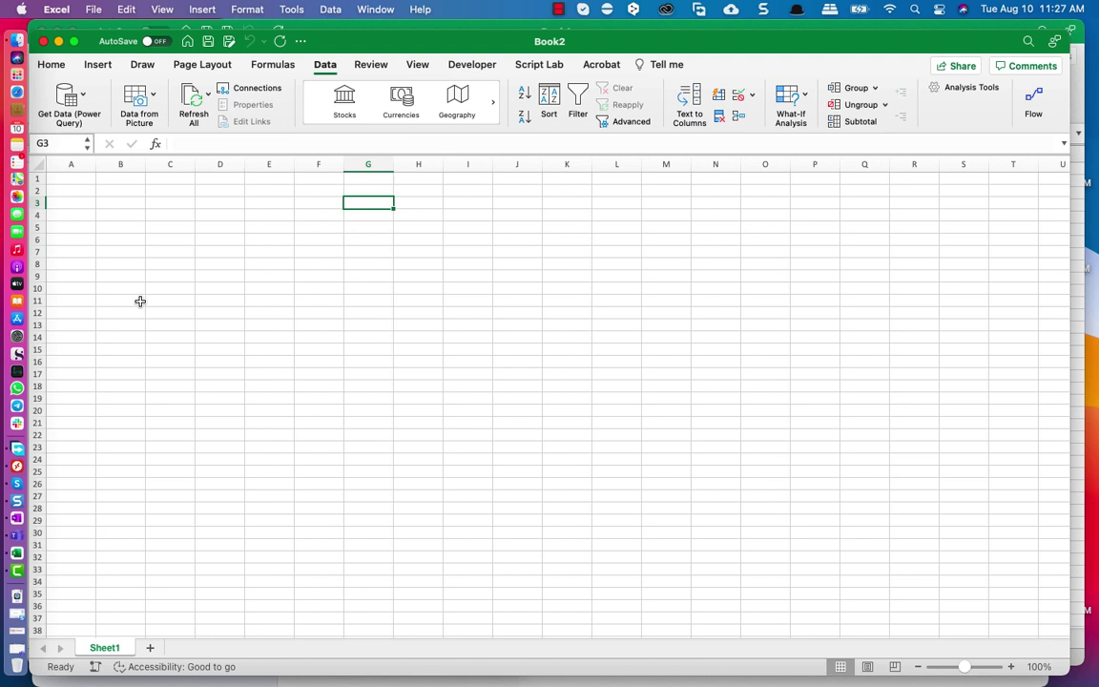
- Choose Get Data (Power Query) from the Data tab's Get Data menu
click(83, 93)
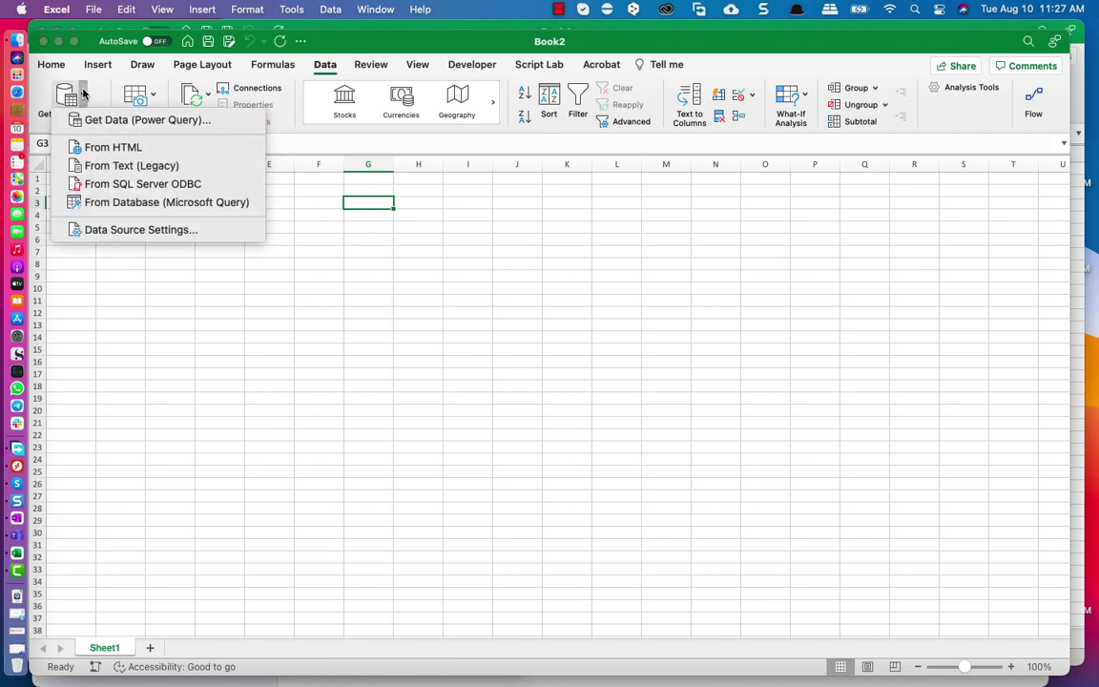
click(152, 120)
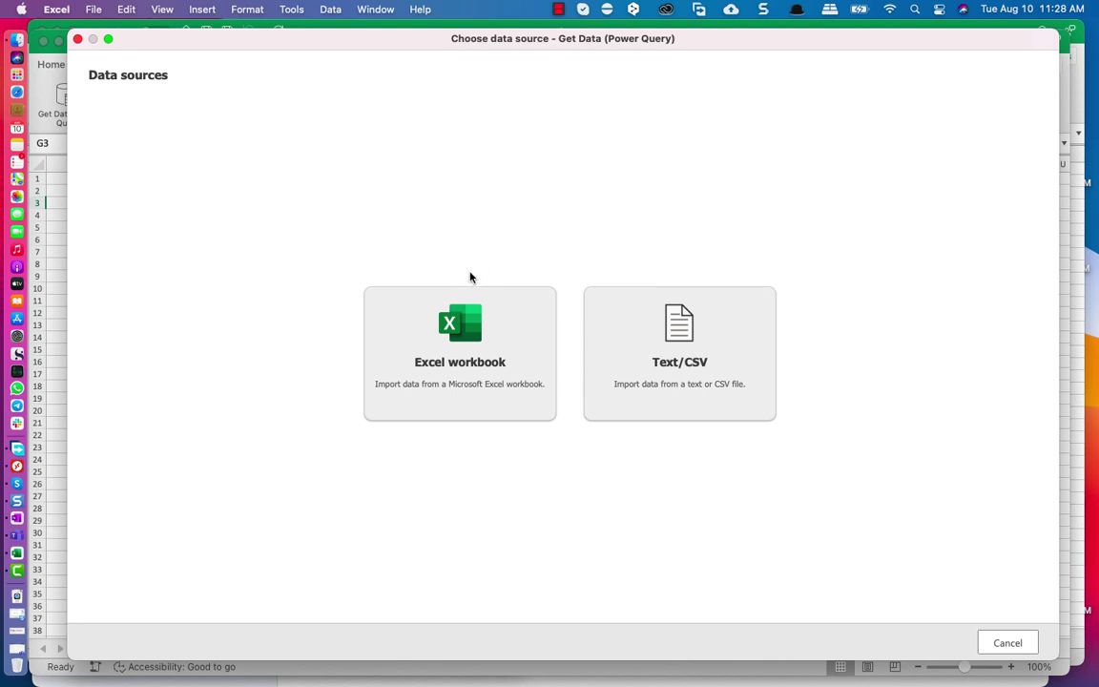
- Pick Excel workbook as the source and browse to Data Cleaning.xlsx to list its sheets
click(449, 354)
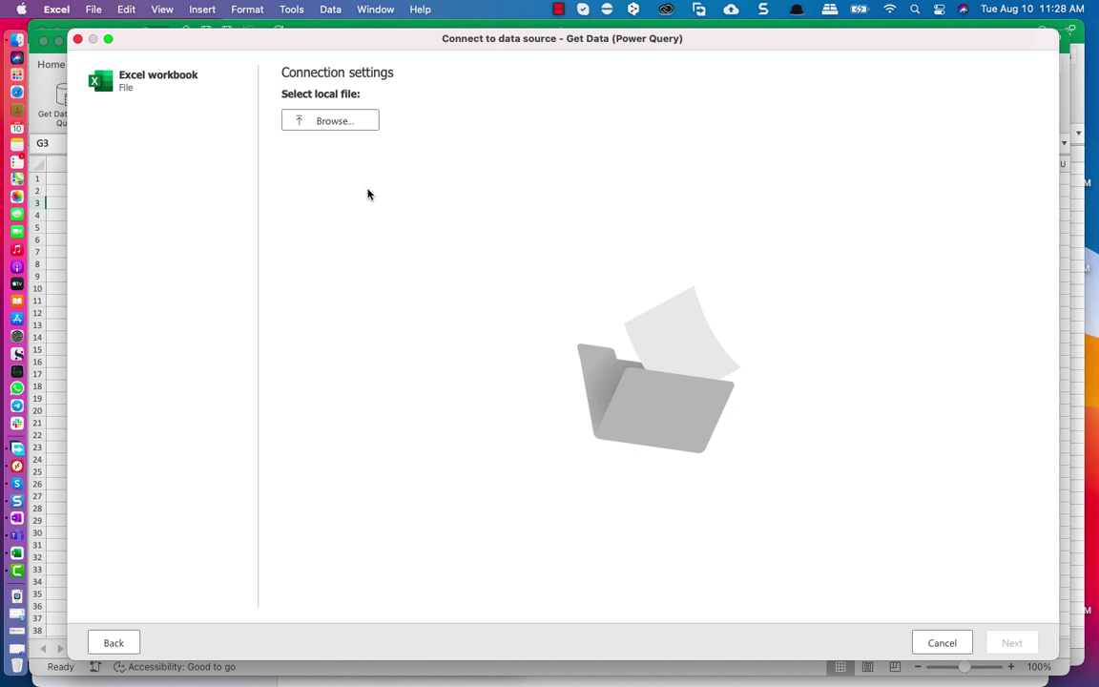
click(307, 122)
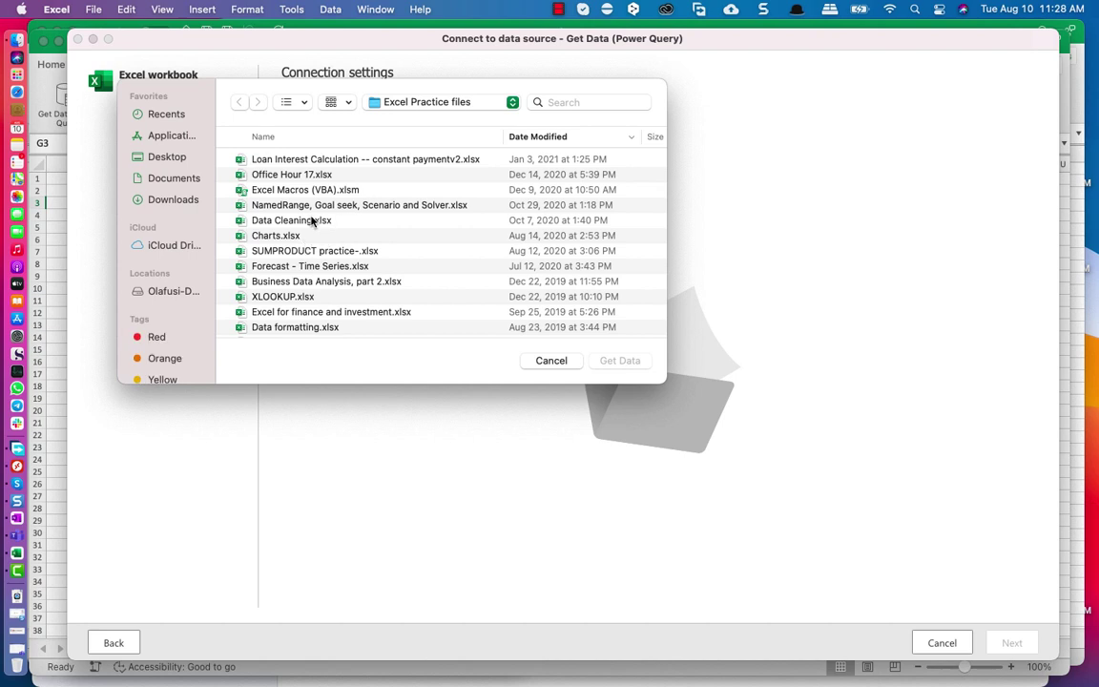
click(294, 220)
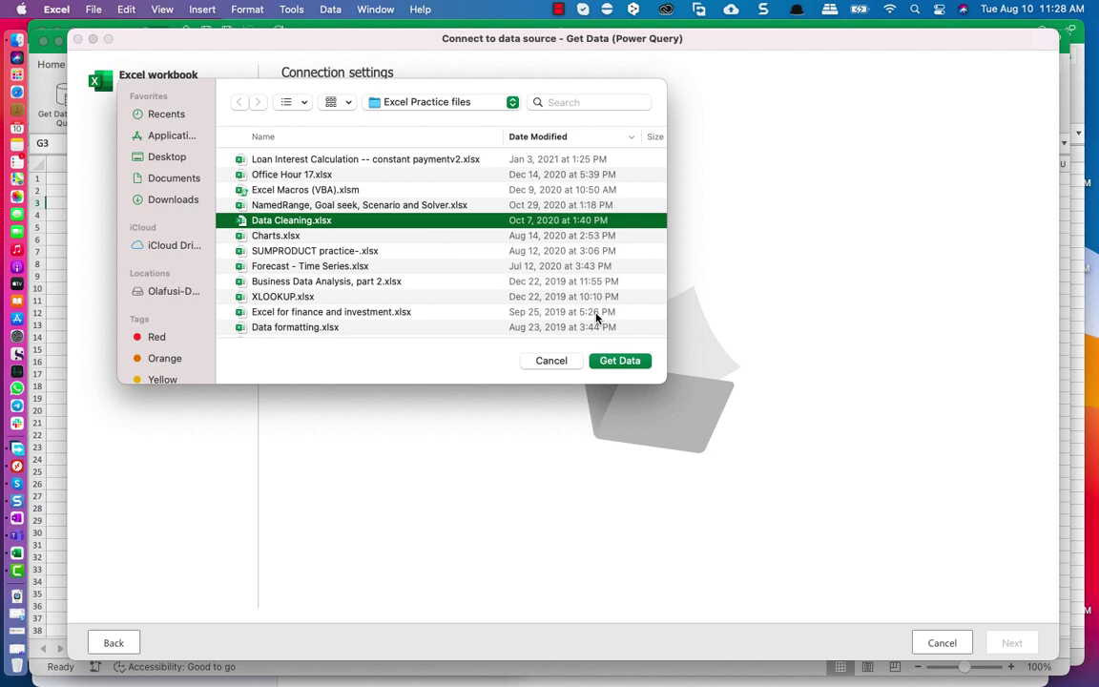
click(620, 361)
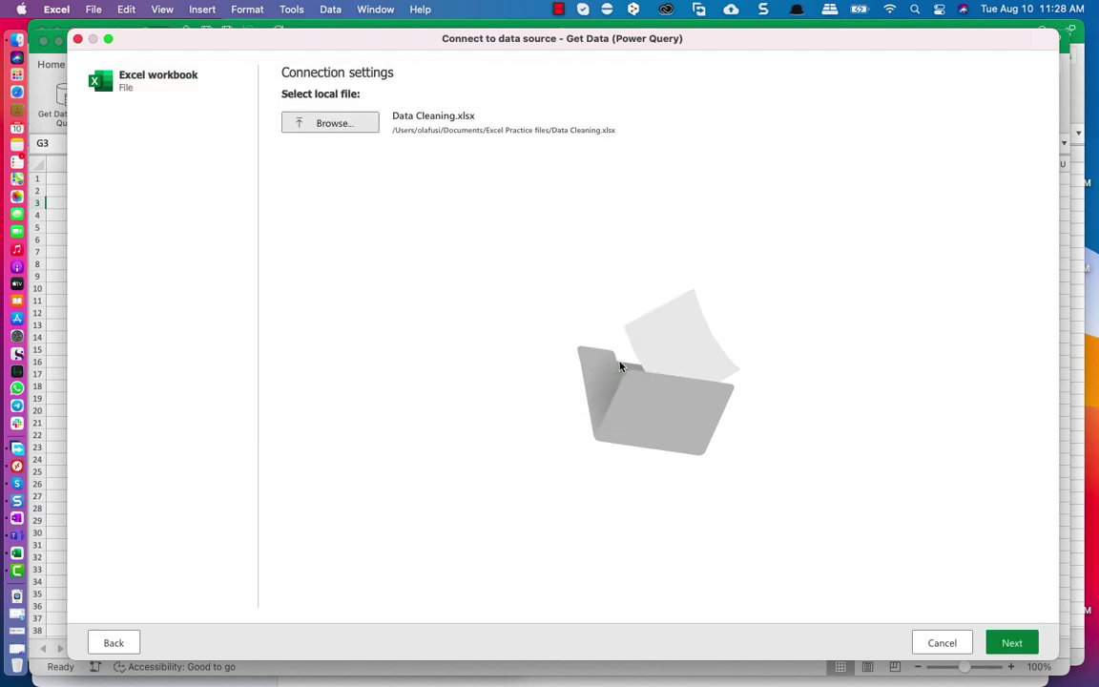
click(1012, 643)
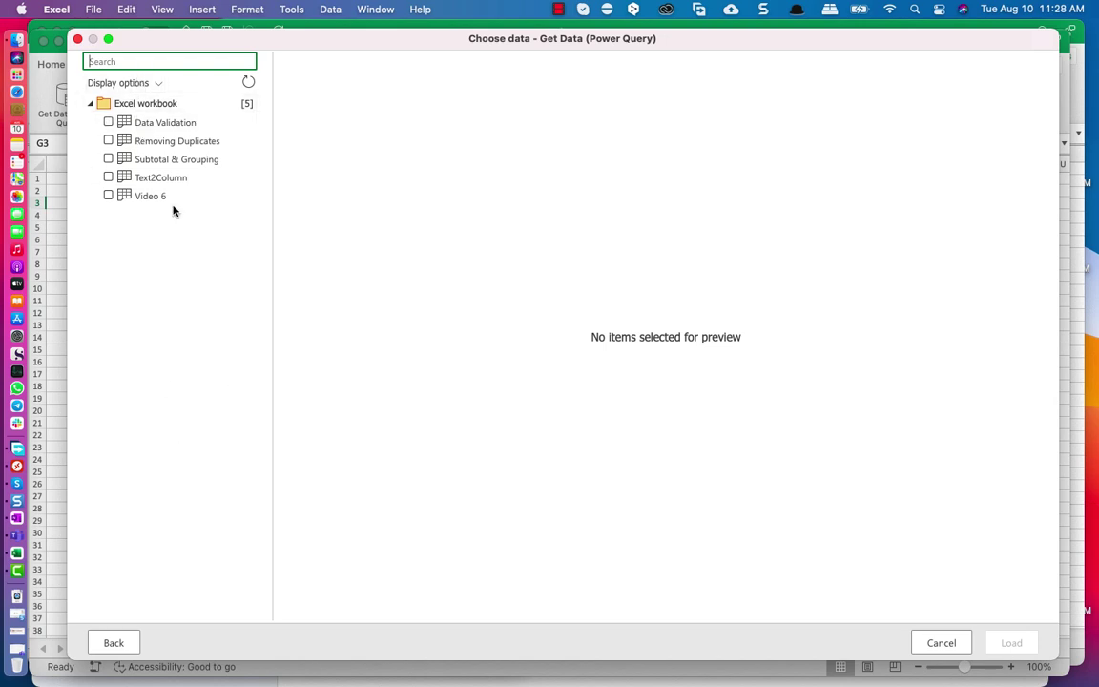
- Preview the Data Validation, Removing Duplicates, Subtotal & Grouping and Text2Column sheets
click(167, 124)
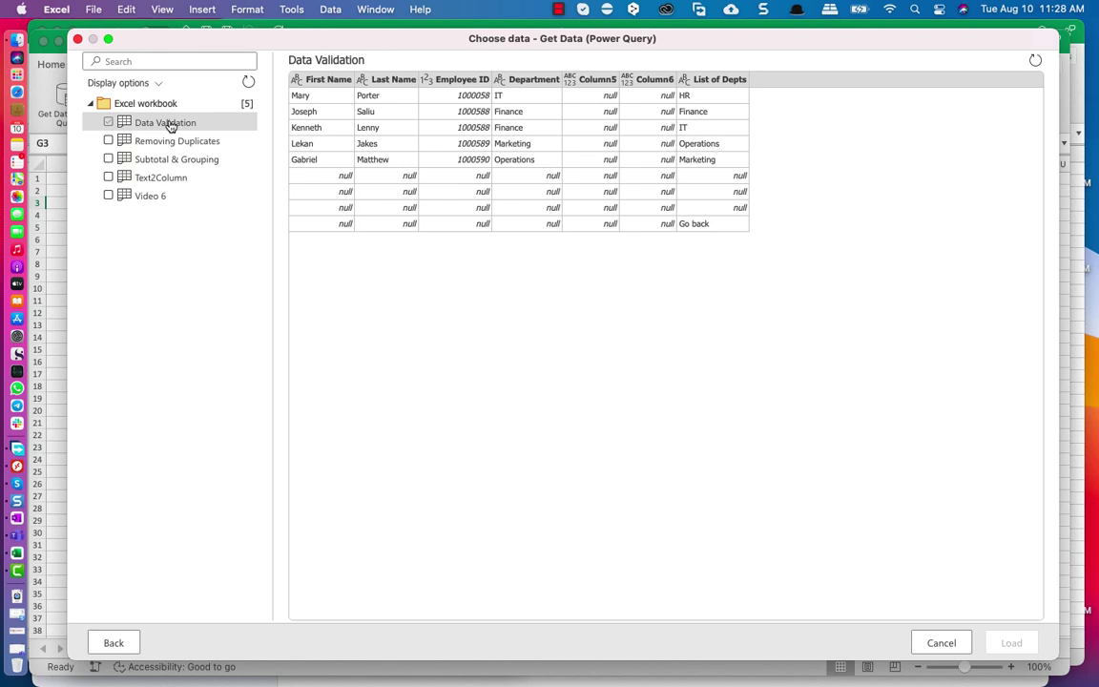
click(154, 143)
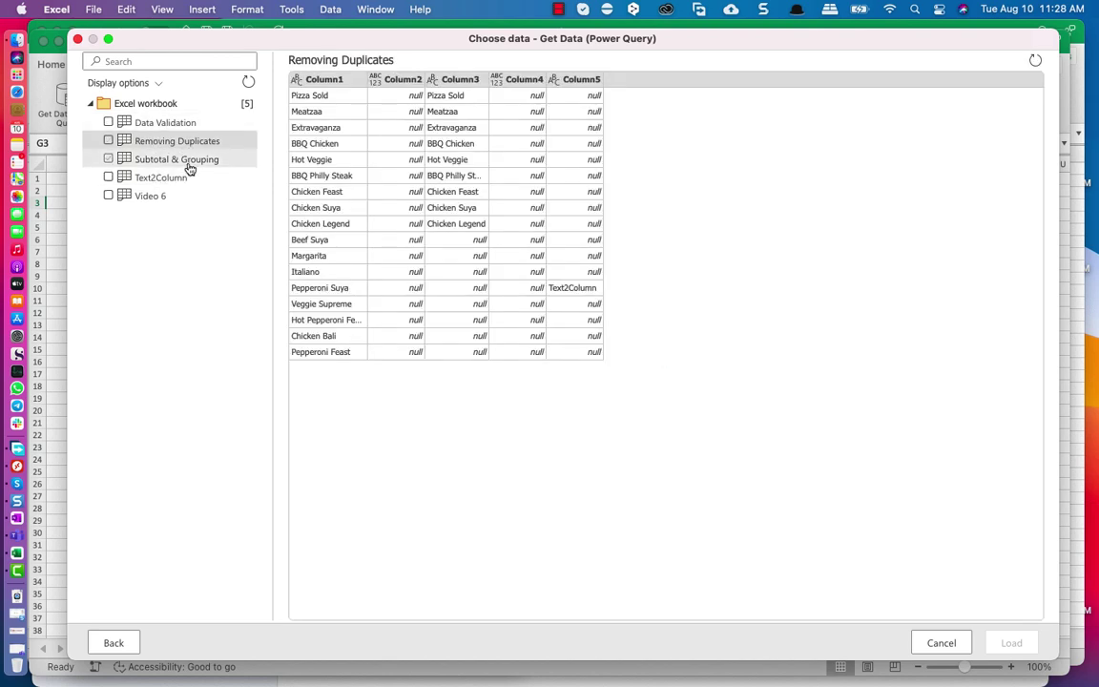
click(190, 165)
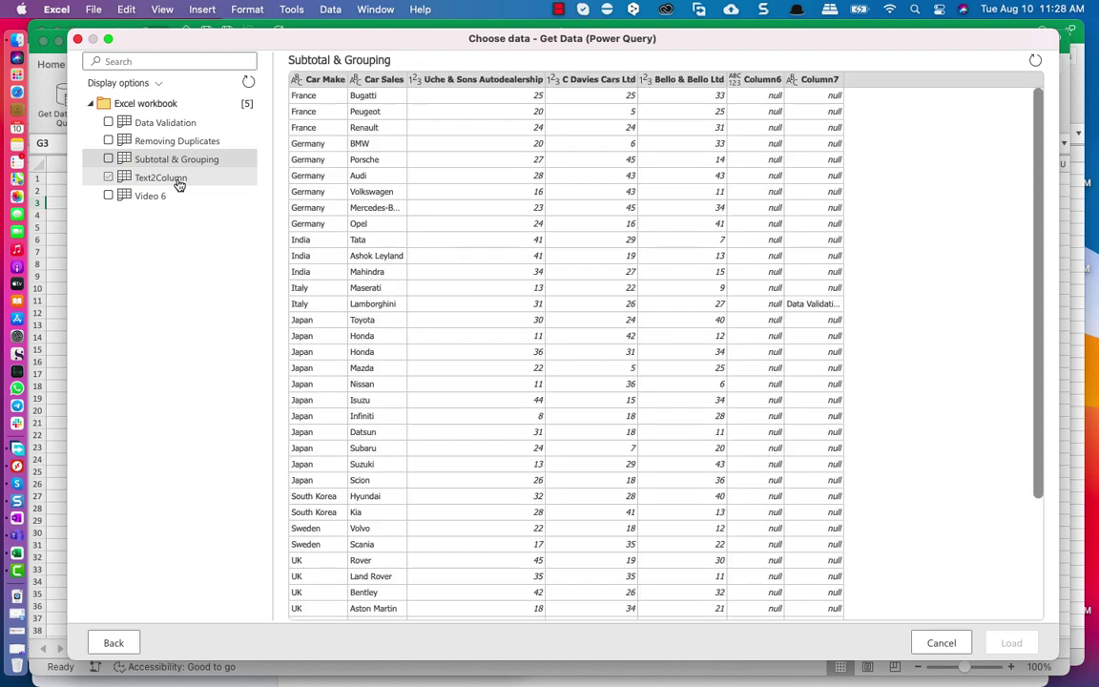
click(178, 184)
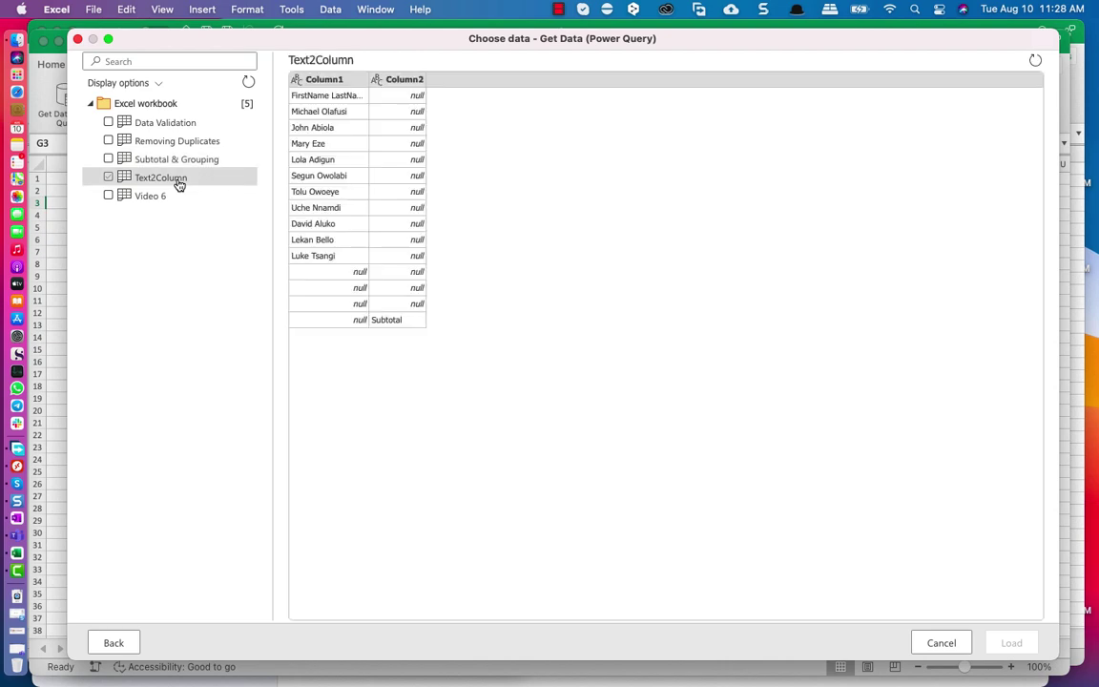
click(186, 164)
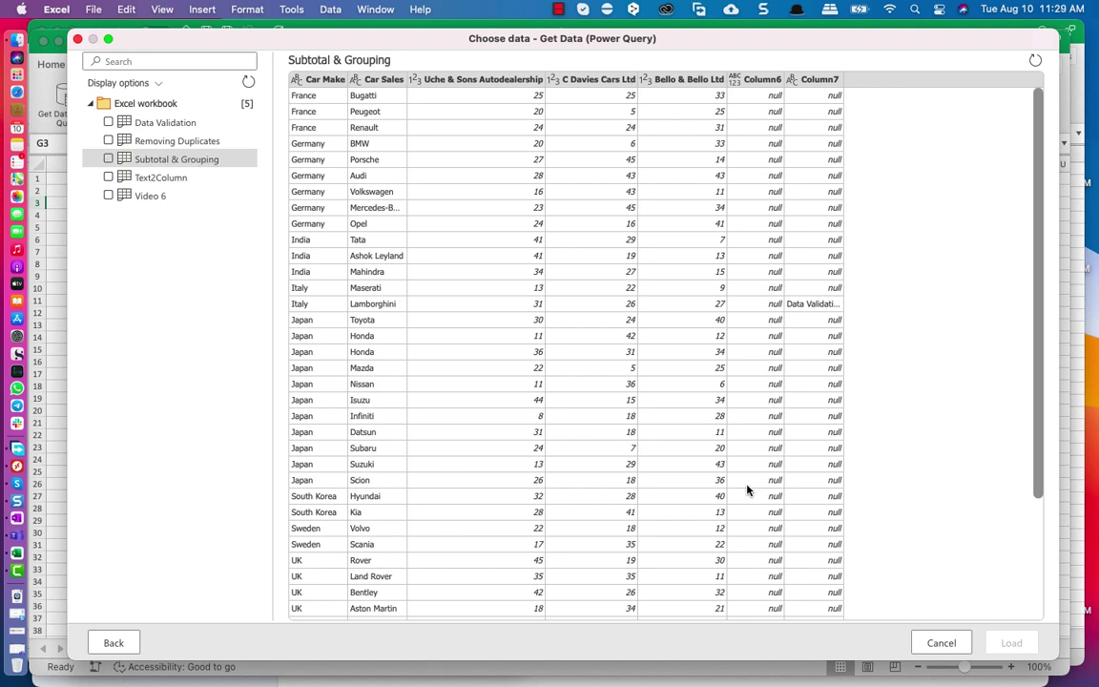
- Tick Subtotal & Grouping for loading and inspect its mostly empty Column6 and Column7
click(110, 160)
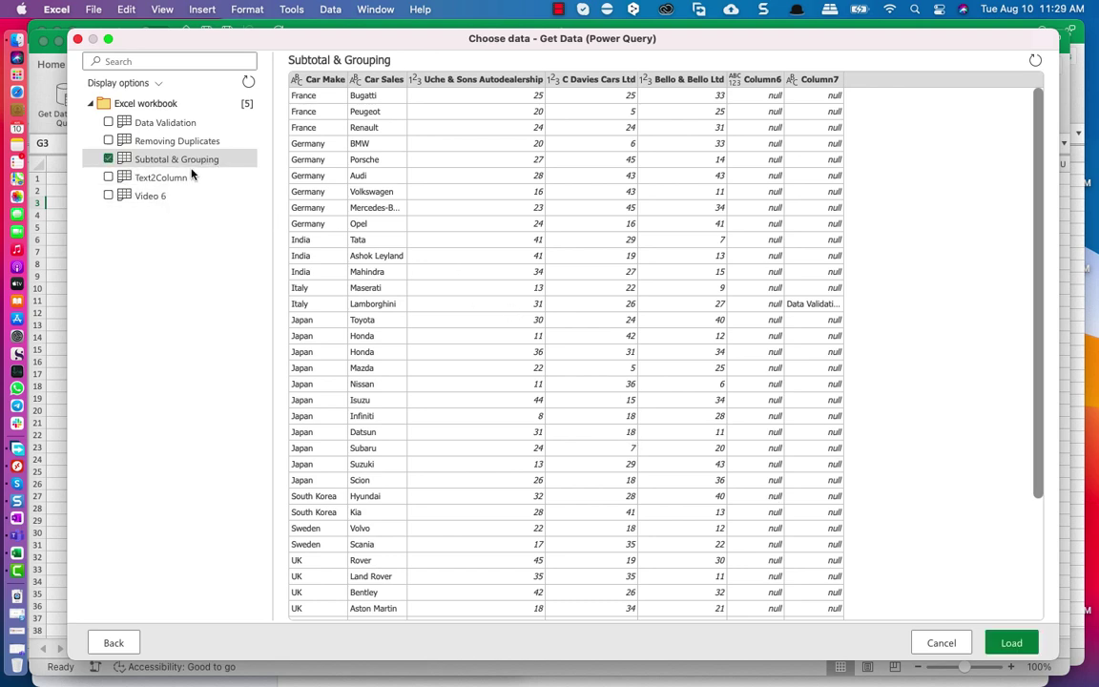
click(763, 80)
click(807, 84)
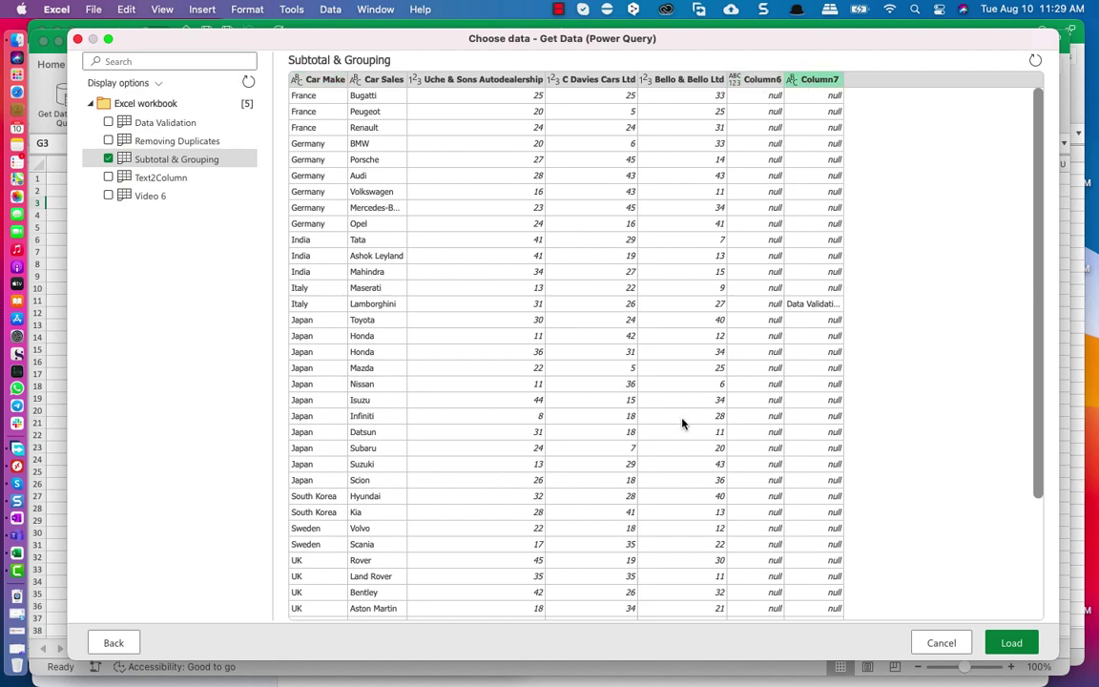
scroll(680, 422, down, 5)
scroll(677, 421, up, 5)
- Load the Subtotal & Grouping car sales data into Book2 as a table
click(1013, 644)
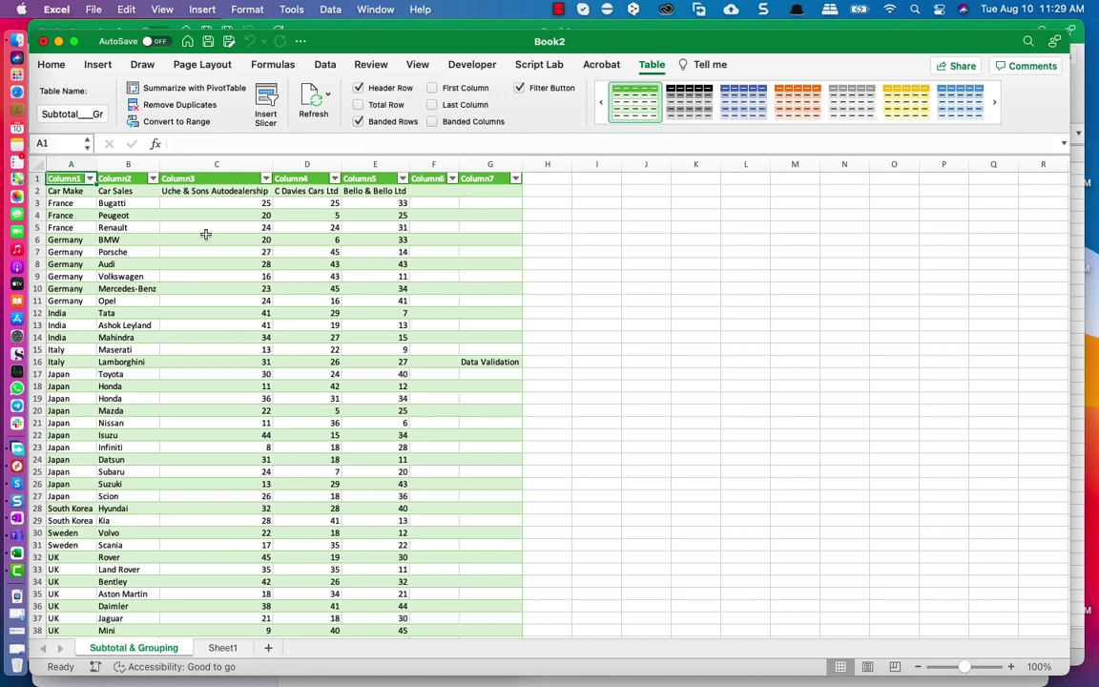
click(326, 65)
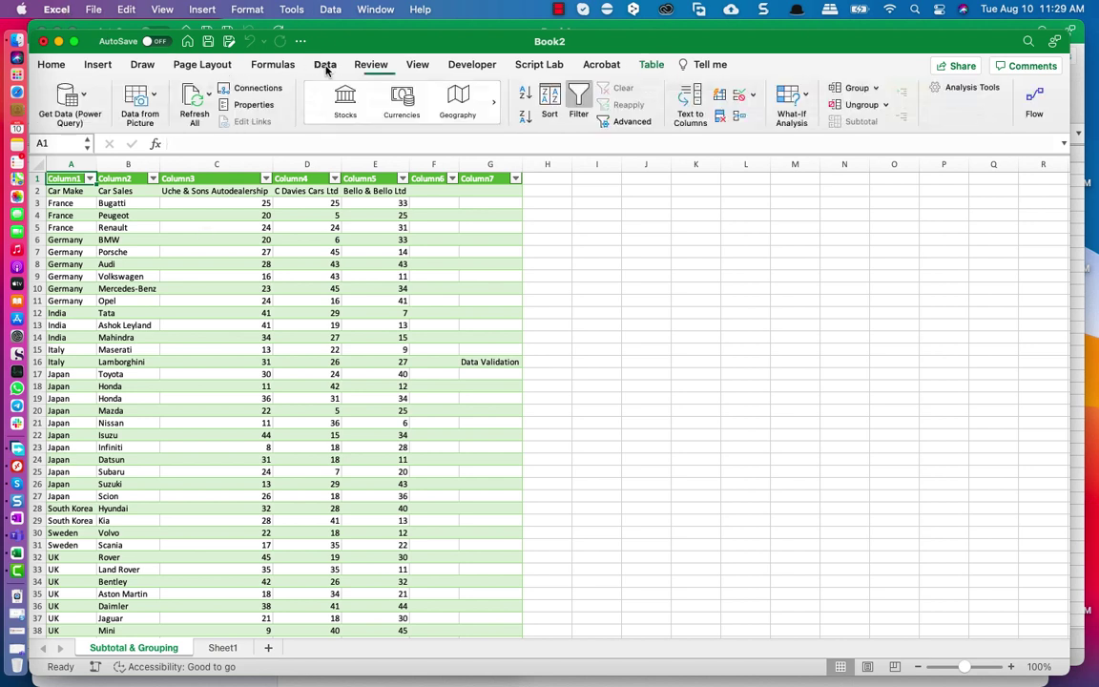
- Start a Text/CSV Power Query import and select bigdata.csv from Excel Practice files
click(67, 95)
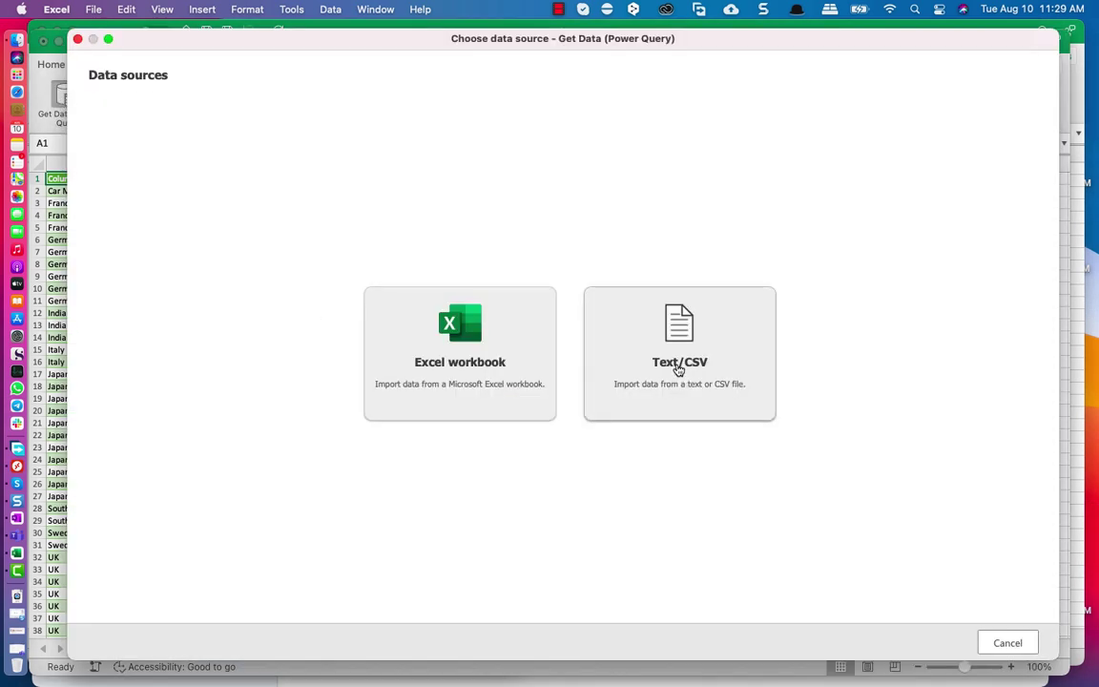
click(677, 371)
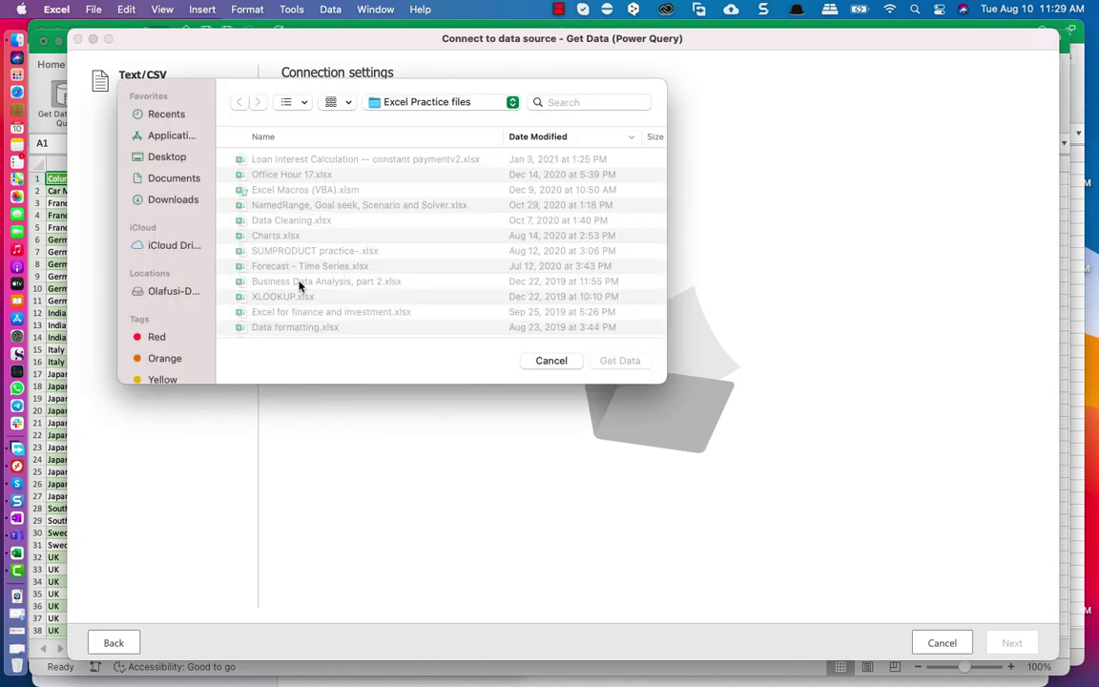
scroll(315, 262, down, 10)
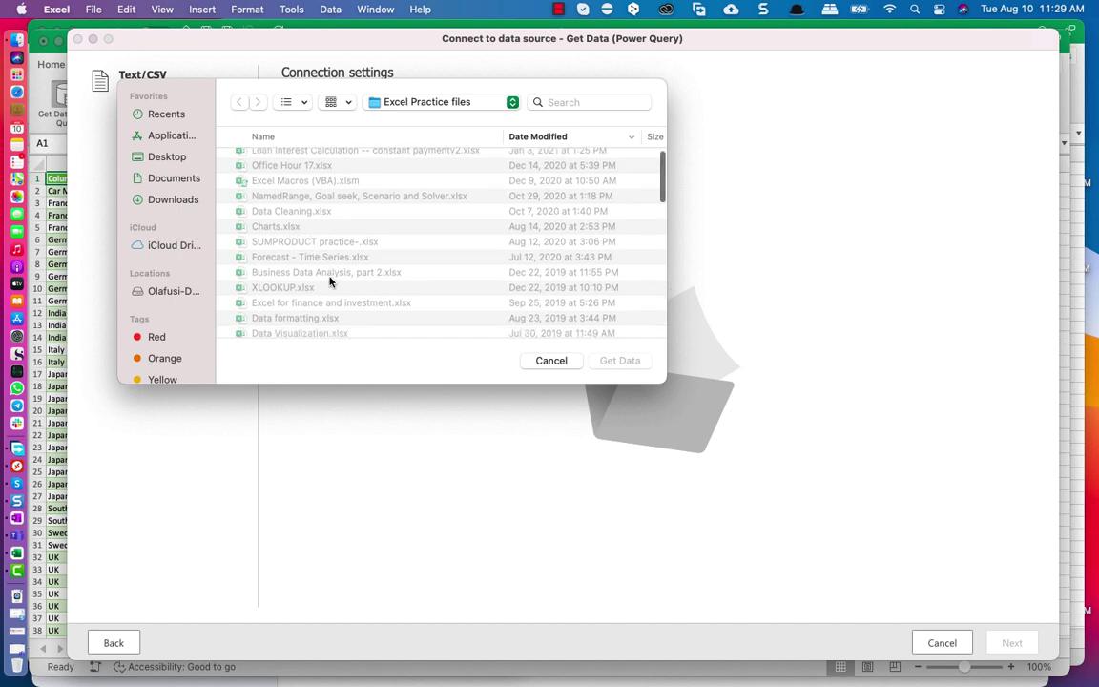
scroll(330, 280, down, 10)
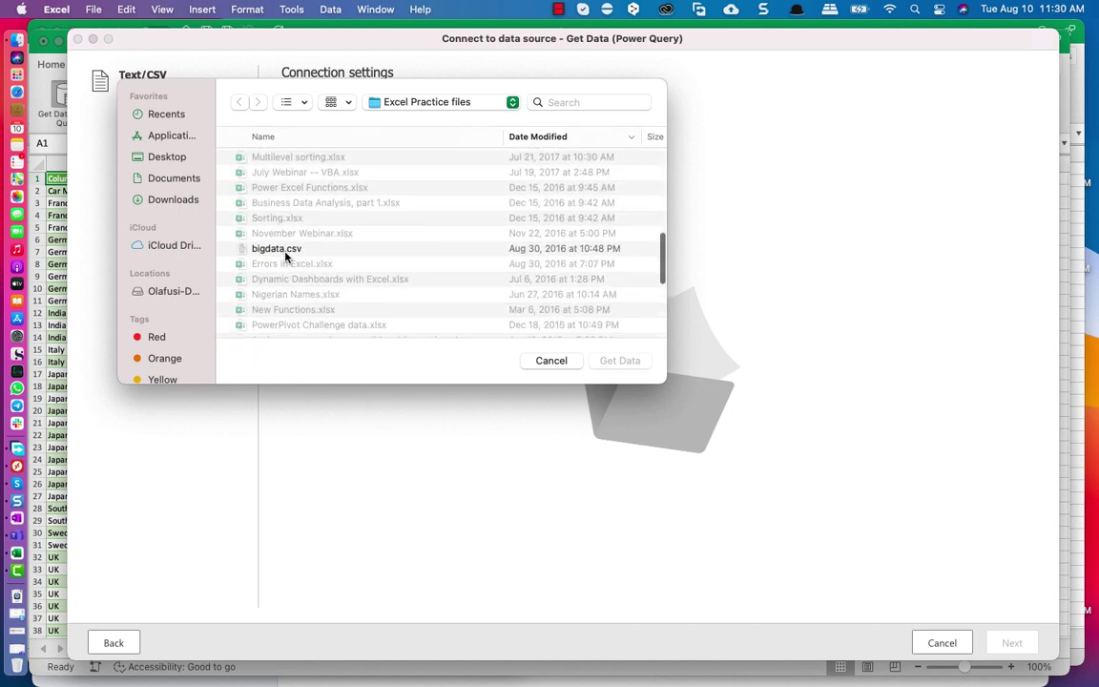
click(282, 250)
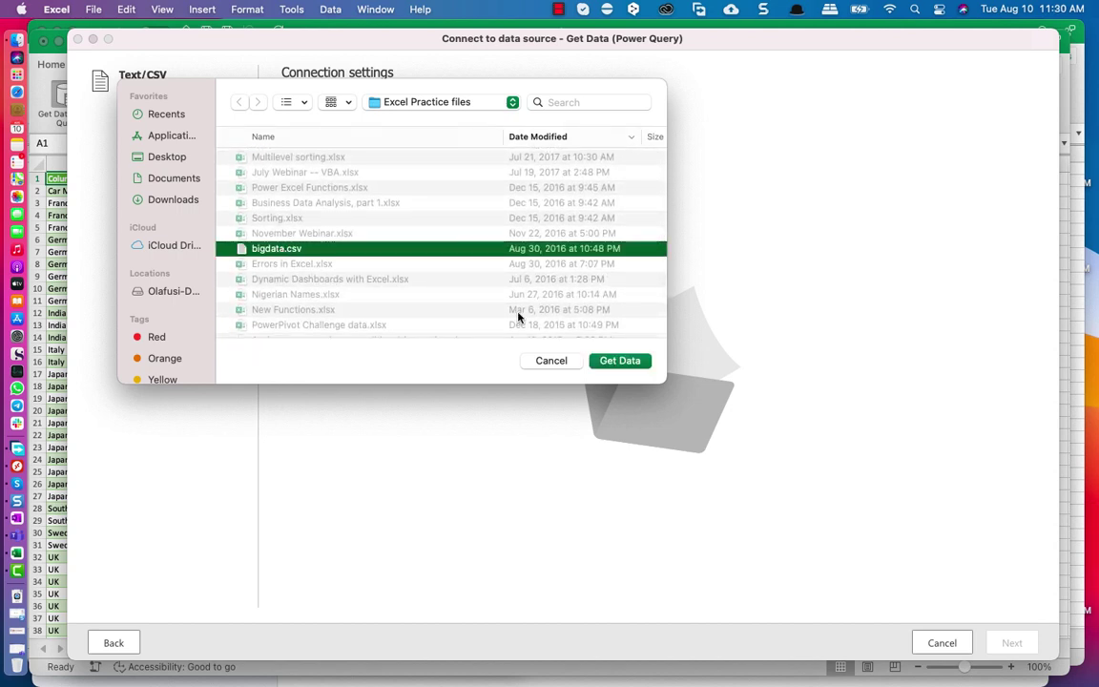
click(622, 361)
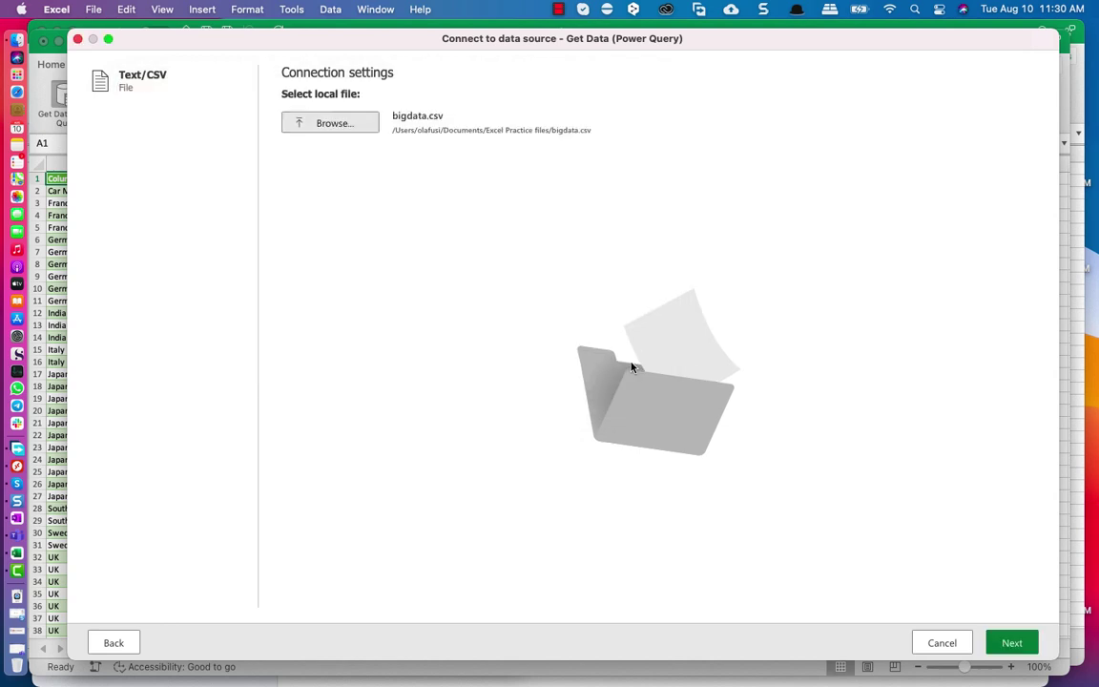
- Advance to the comma-delimited preview of bigdata.csv's pizza sales columns
click(1018, 643)
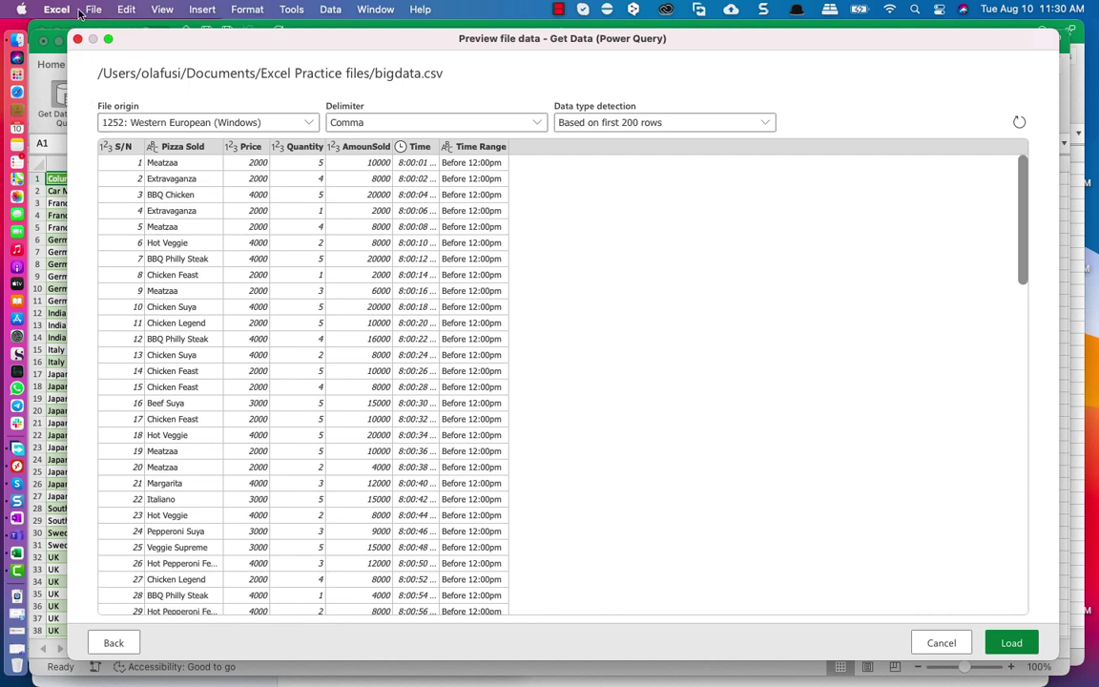
click(374, 9)
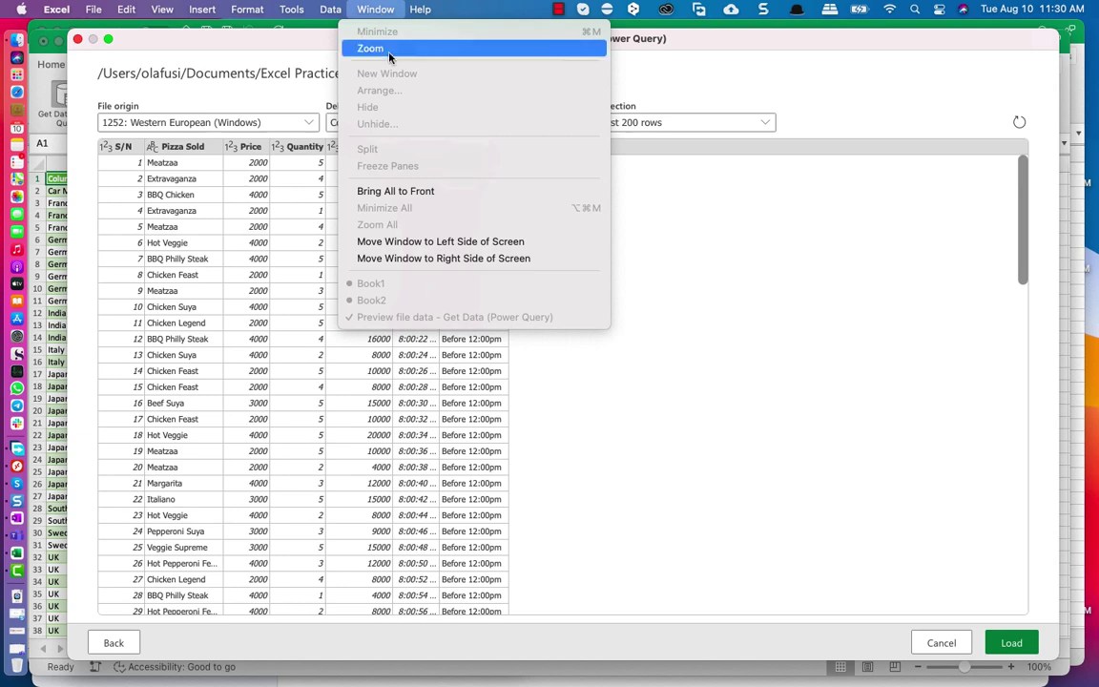
- Close the CSV preview without loading and switch to Book1 via the Window menu
click(710, 457)
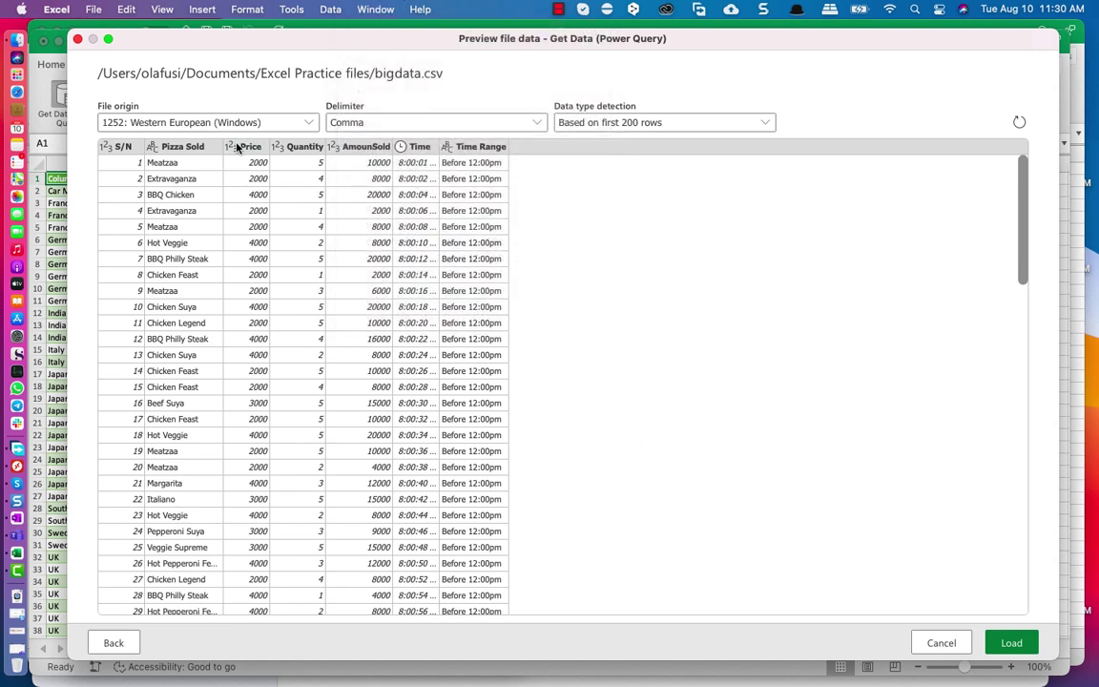
click(78, 39)
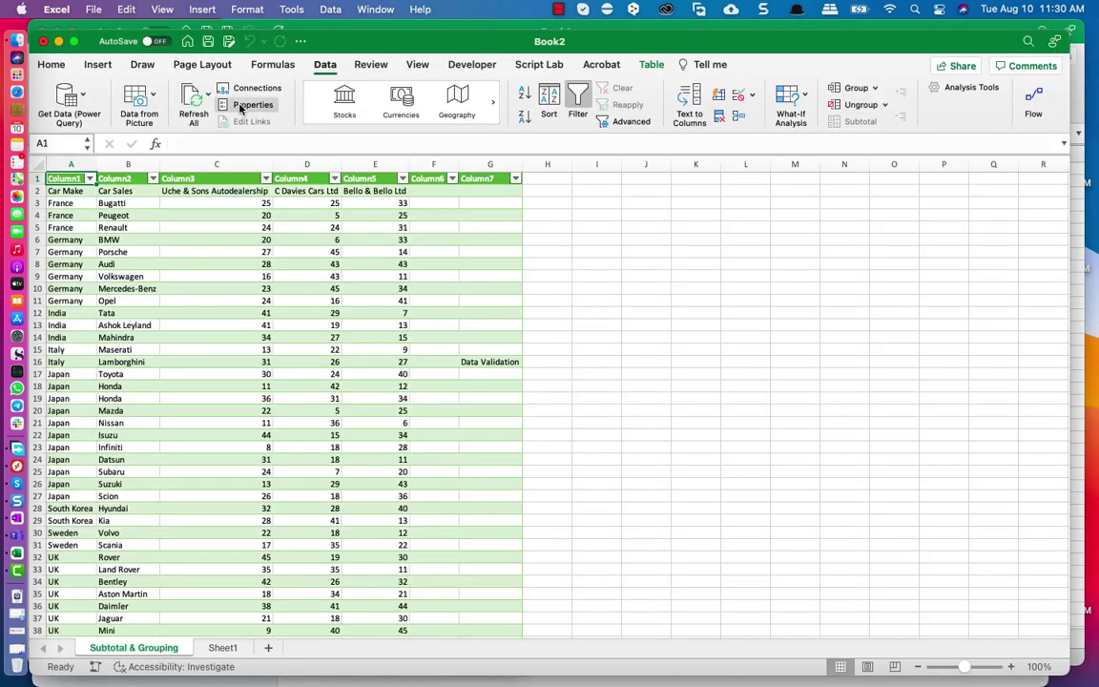
click(369, 10)
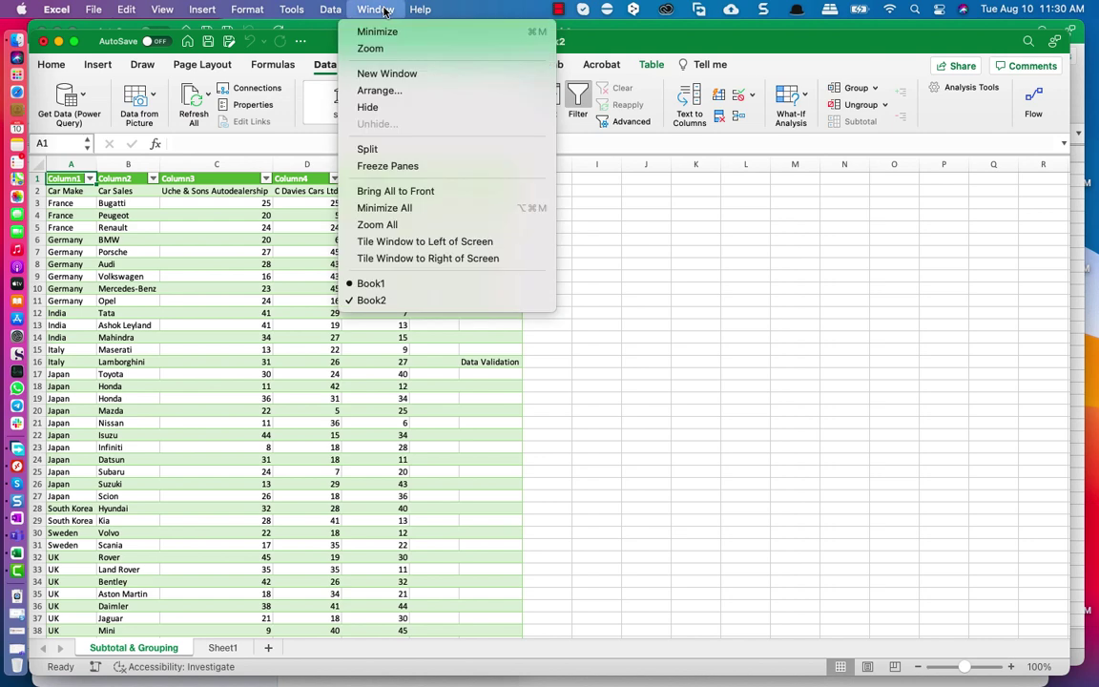
click(379, 284)
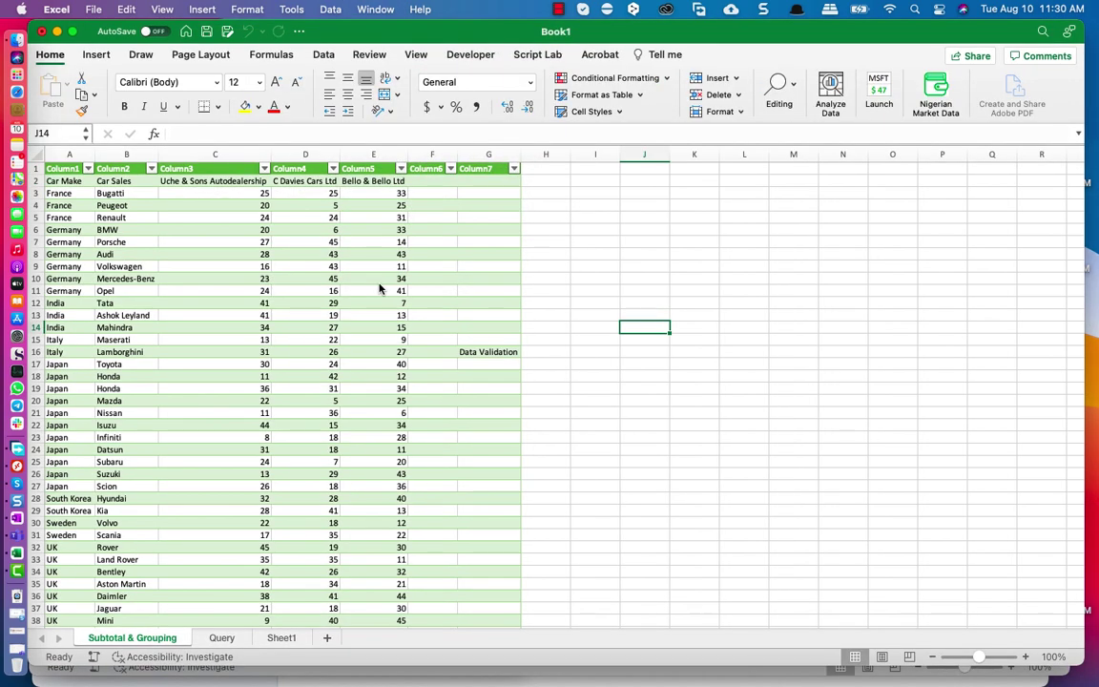
- Check Excel's open windows and keep Book1 as the active workbook
right_click(19, 562)
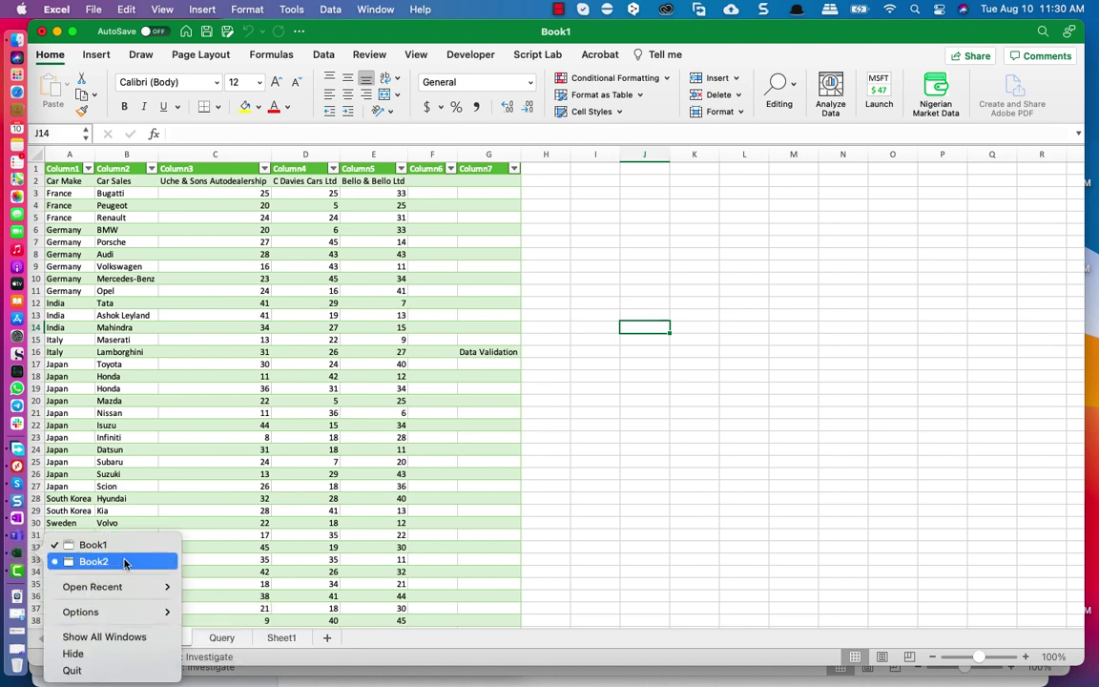
mouse_move(148, 593)
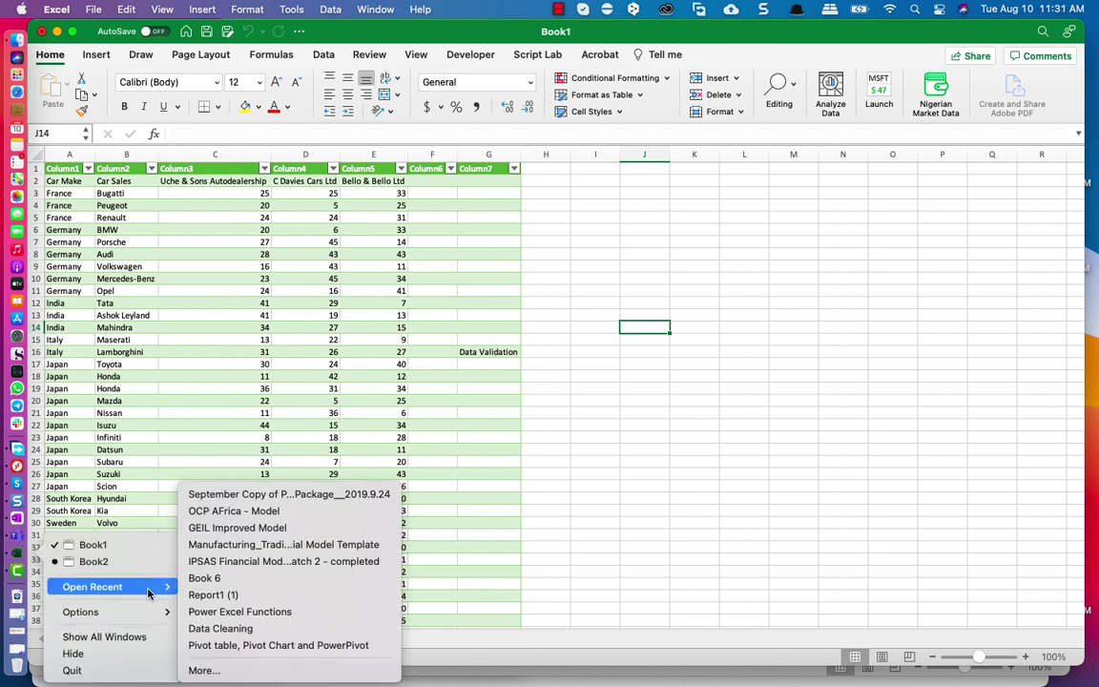
click(250, 313)
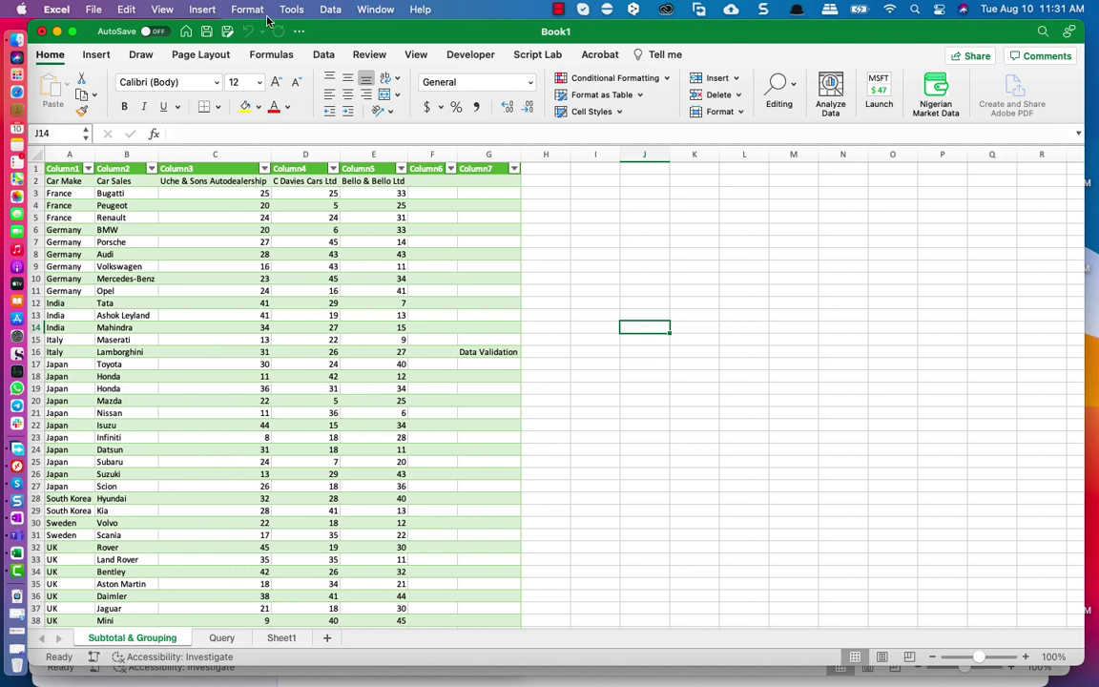
click(375, 8)
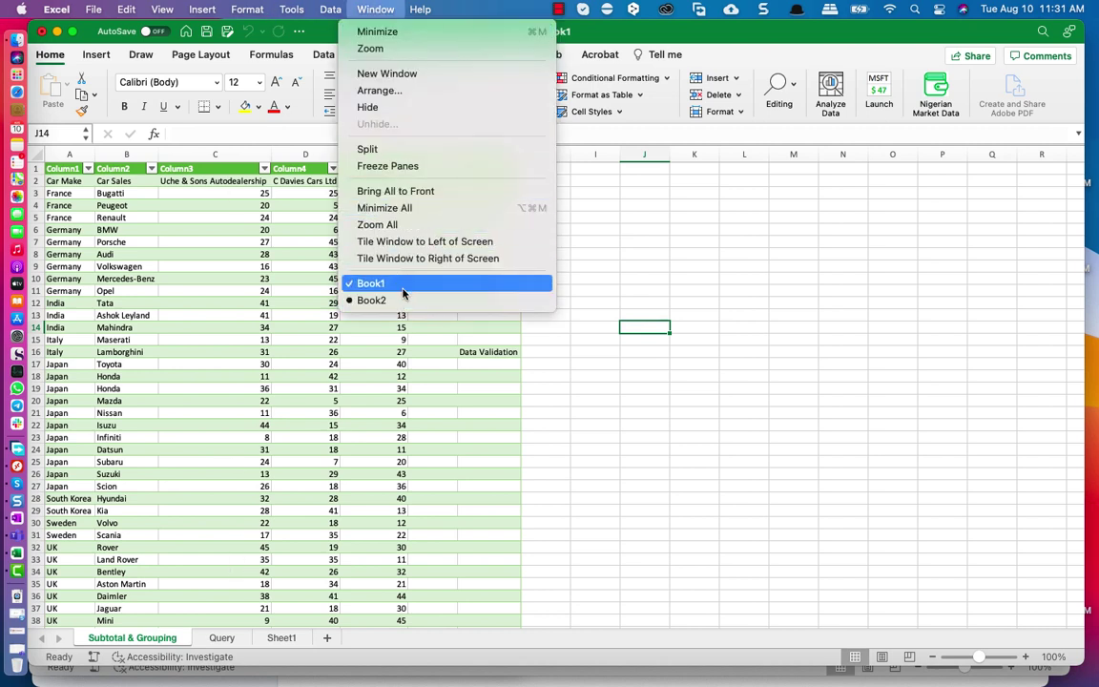
click(409, 284)
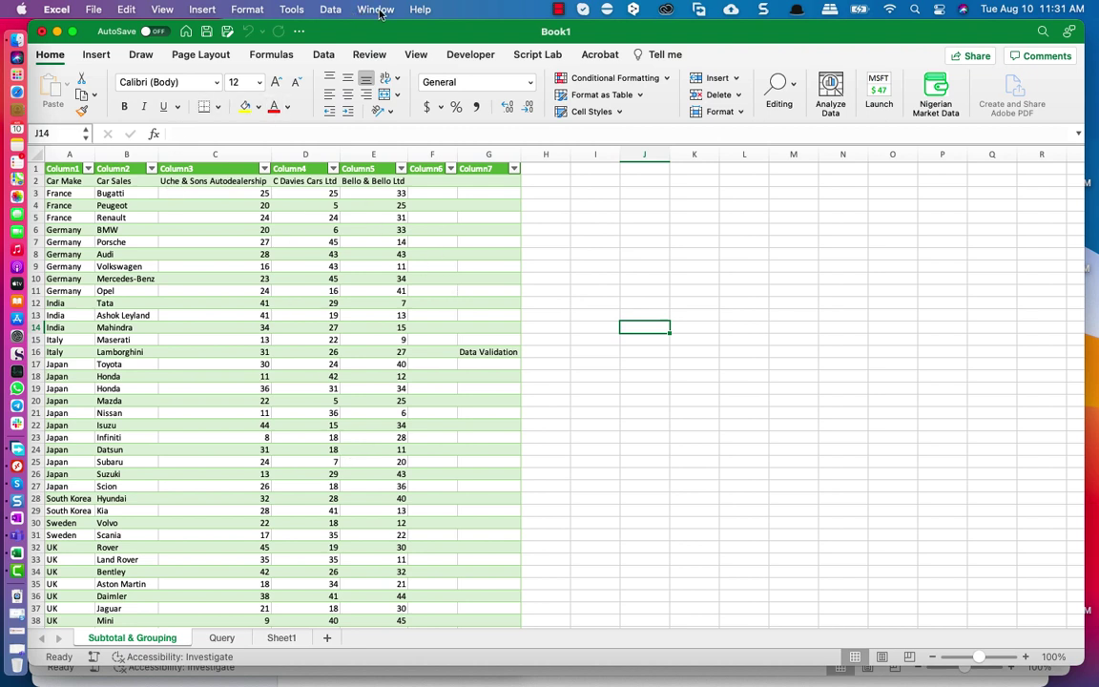
- From Book1, rerun the Power Query Text/CSV import of bigdata.csv up to its preview
click(330, 10)
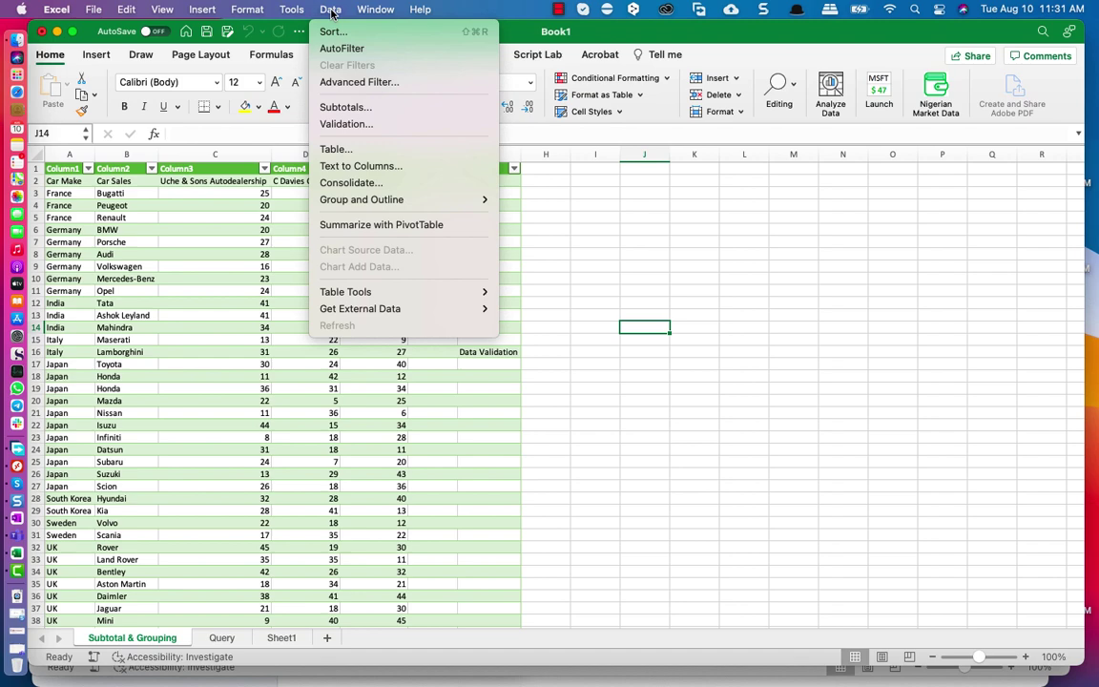
click(201, 265)
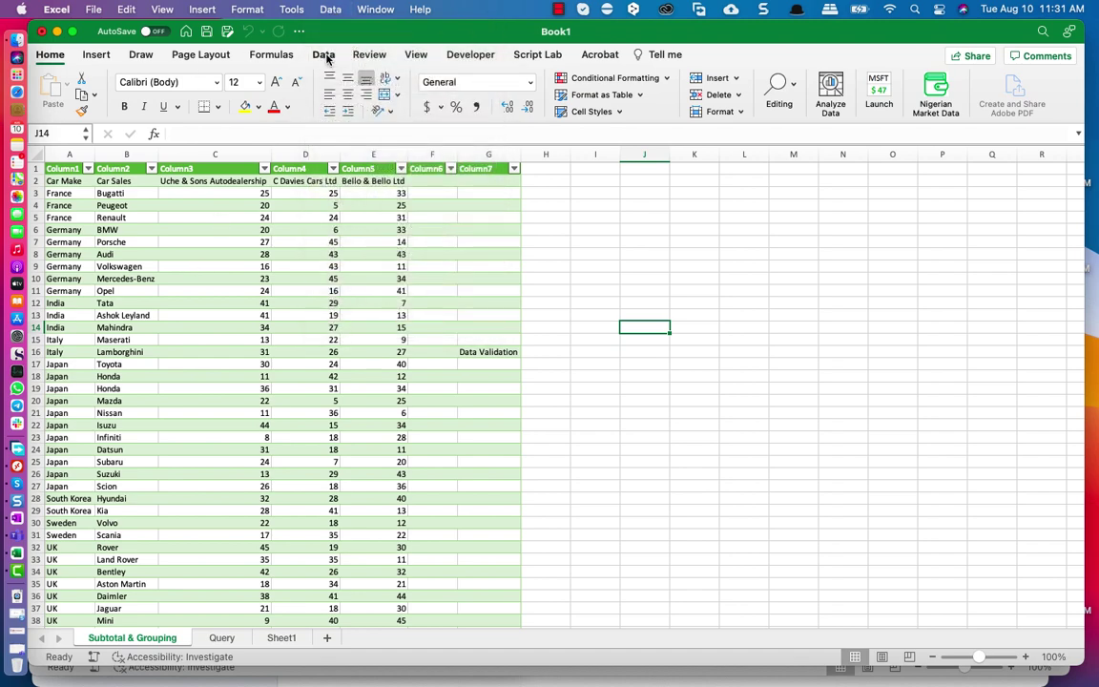
click(323, 54)
click(67, 89)
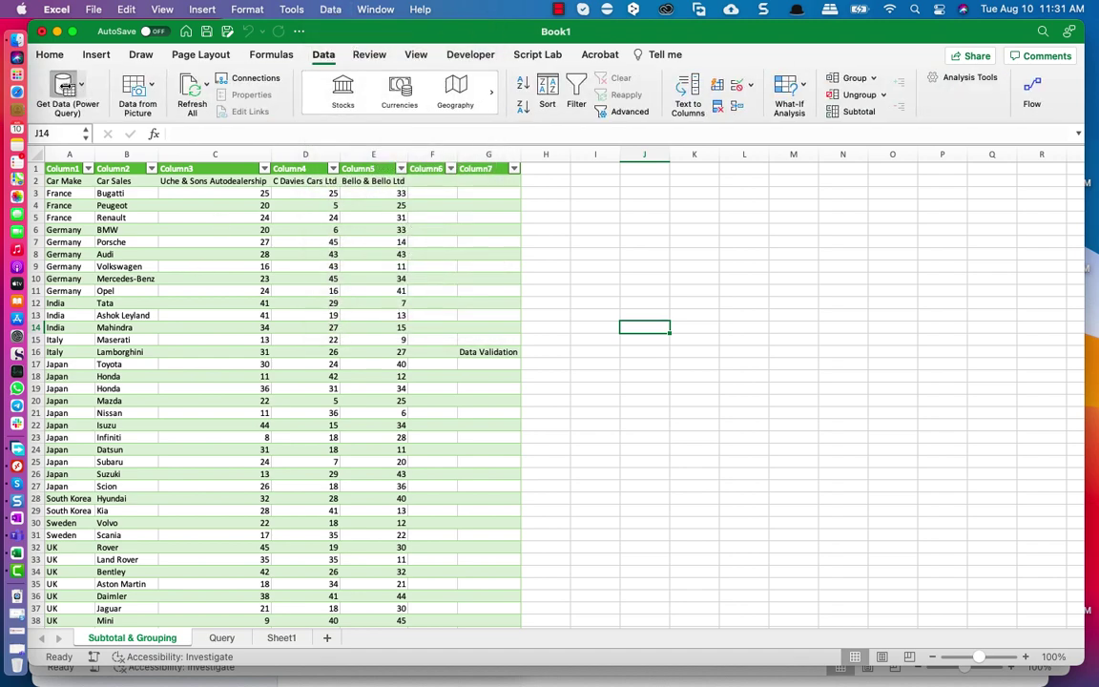
click(702, 357)
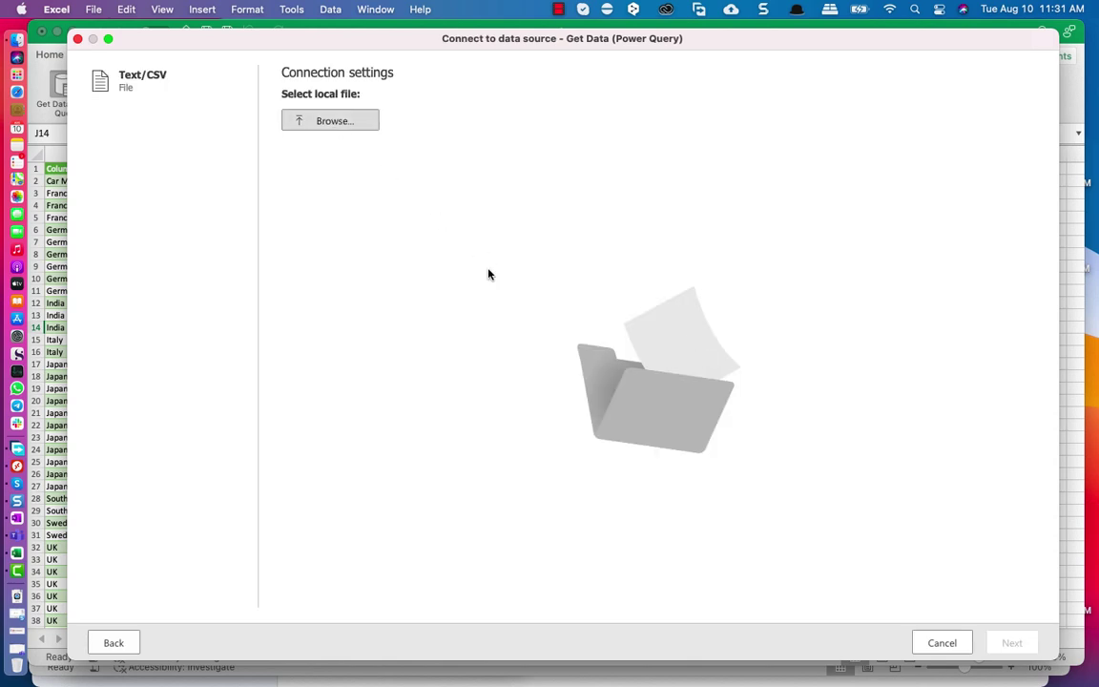
scroll(299, 240, down, 10)
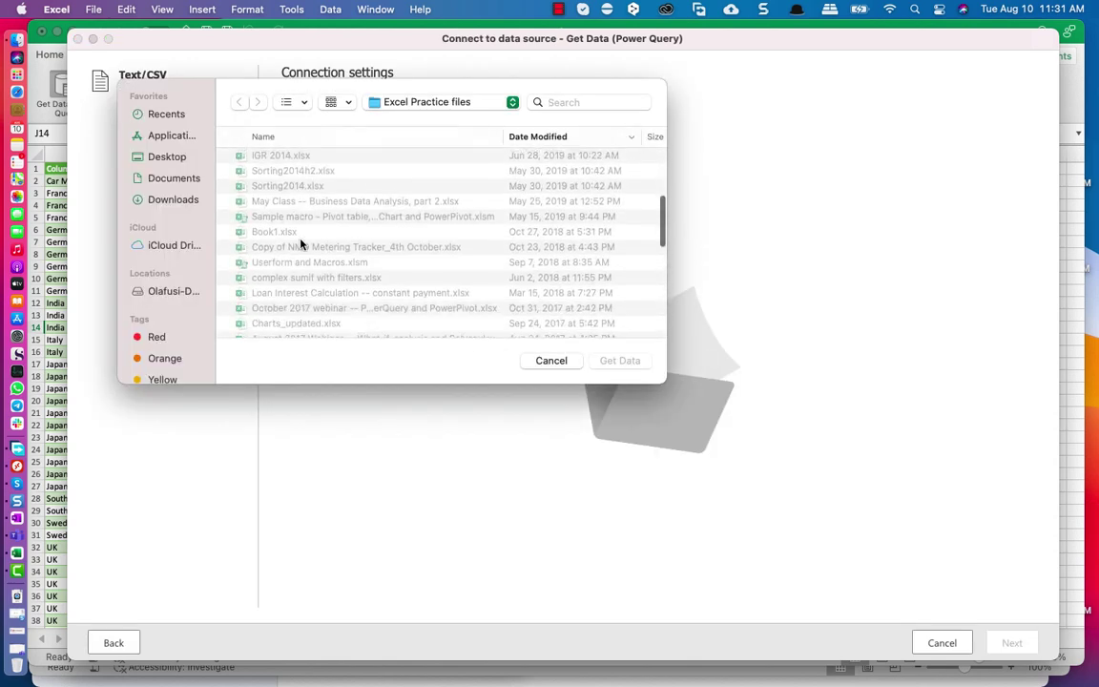
scroll(299, 244, down, 6)
click(266, 211)
click(619, 359)
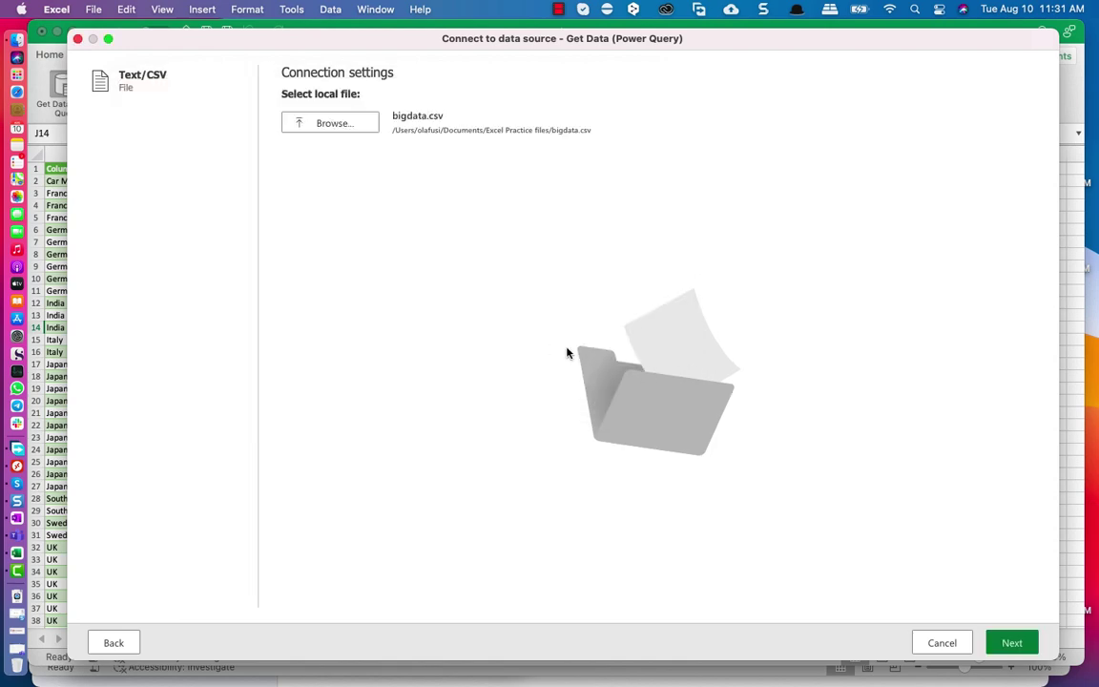
click(1009, 642)
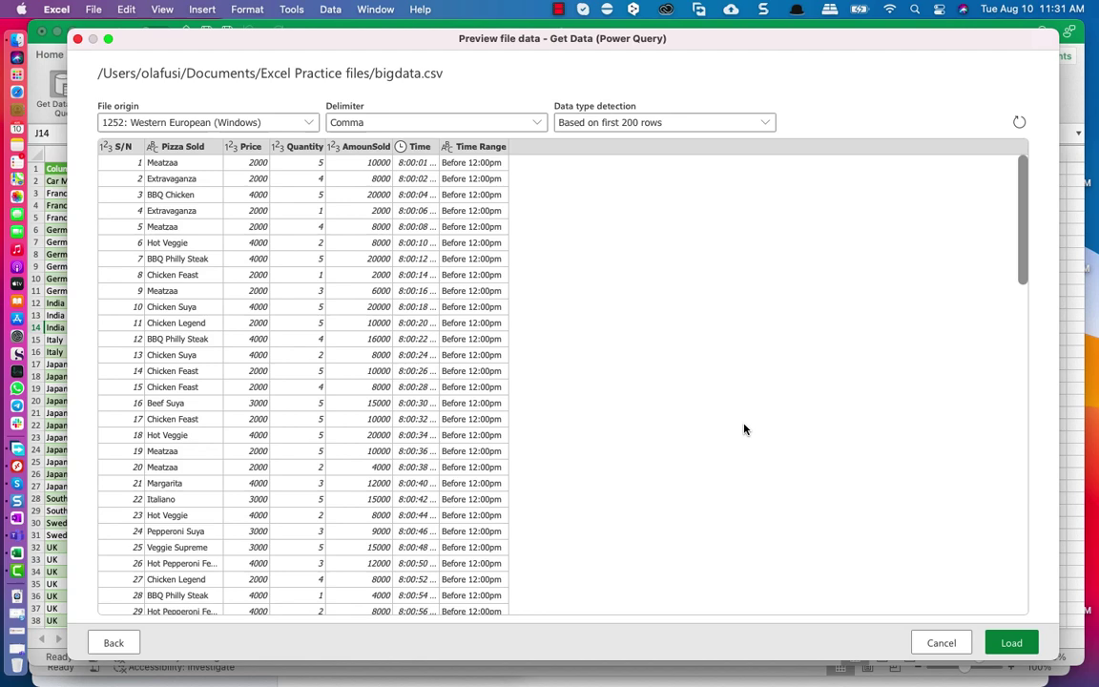
- Load bigdata.csv into Book1's new Query1 sheet while the background query runs
click(1011, 642)
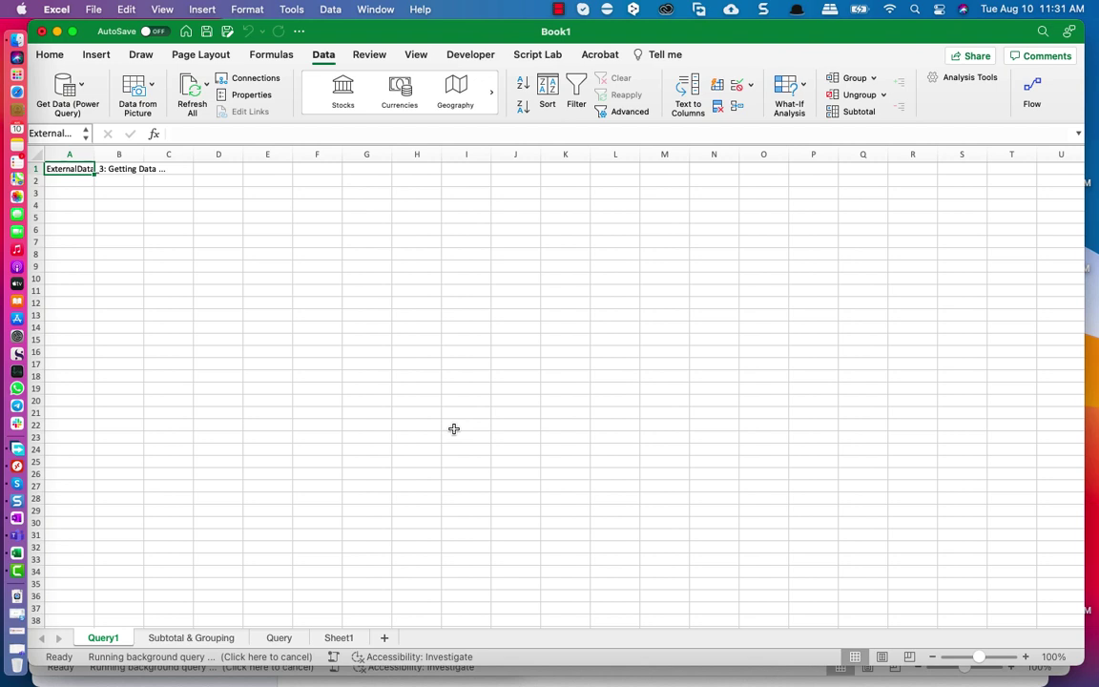
click(374, 351)
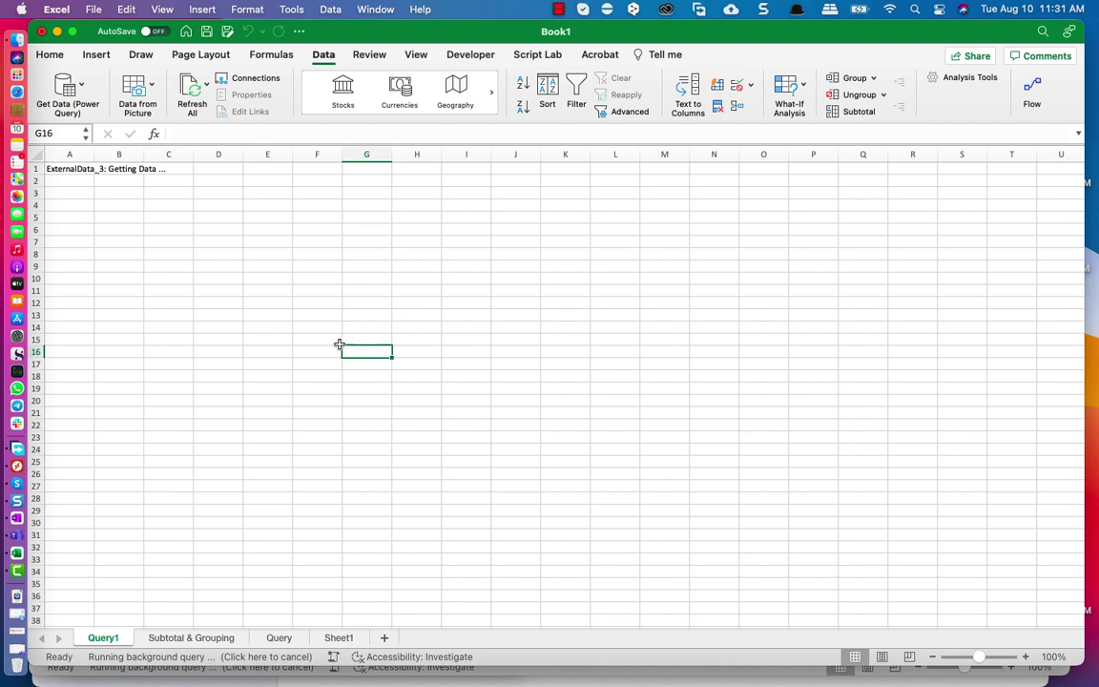
click(69, 315)
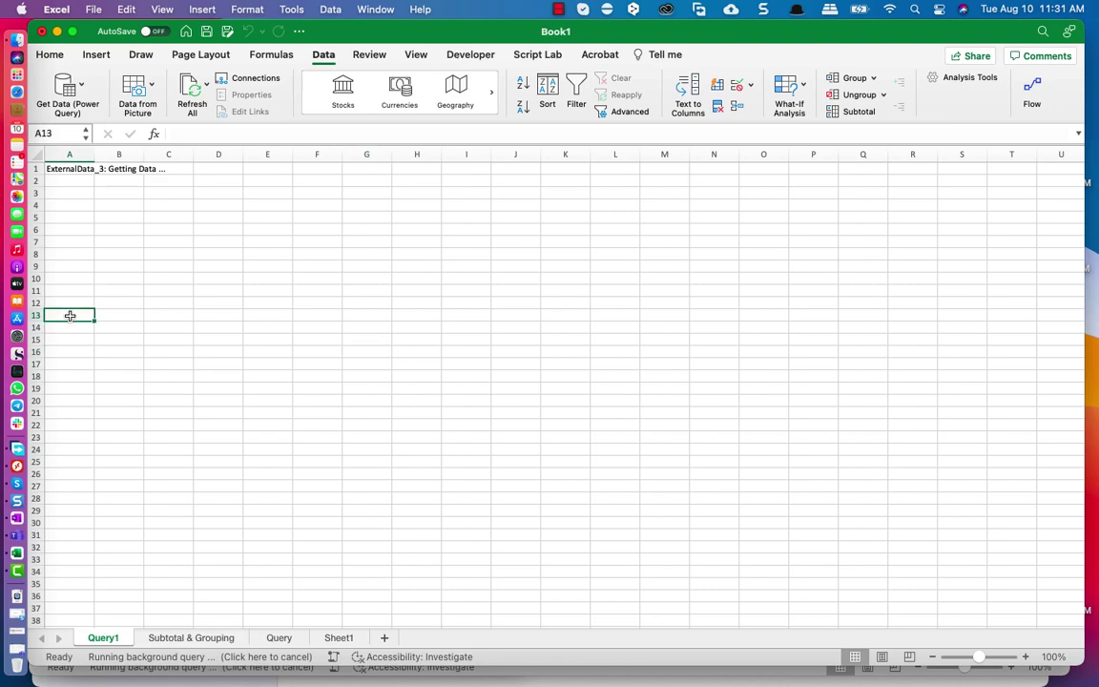
key(ctrl+Down)
click(70, 320)
- View the pizza sales table on the Query sheet, selecting cell B4 and briefly checking Query1
click(278, 638)
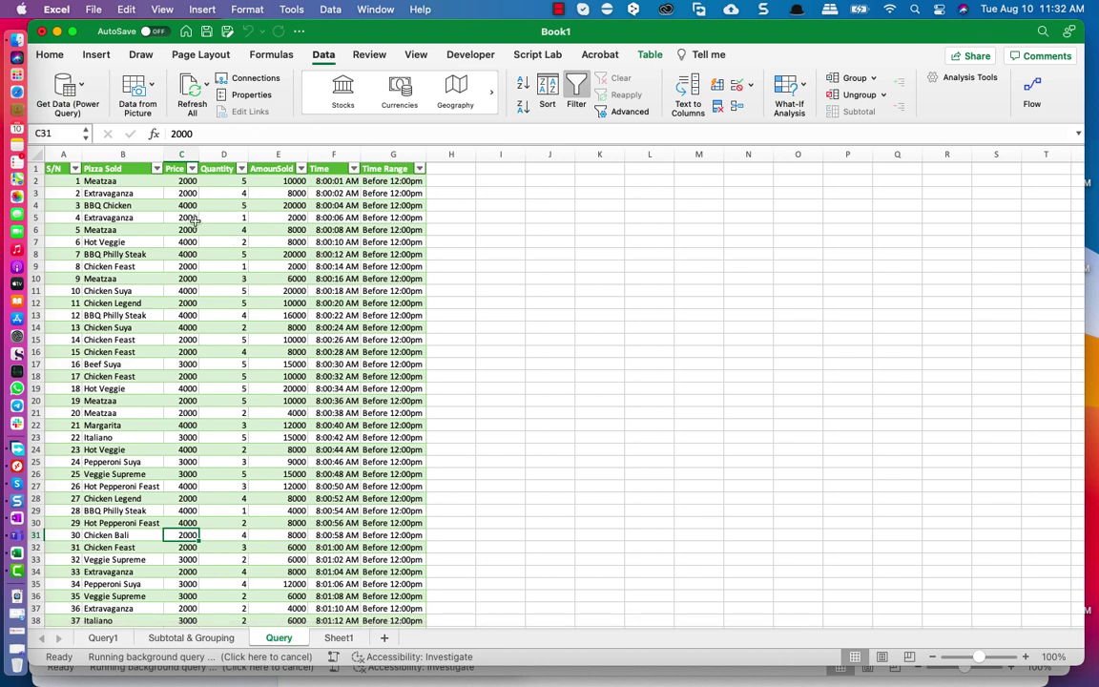
click(139, 205)
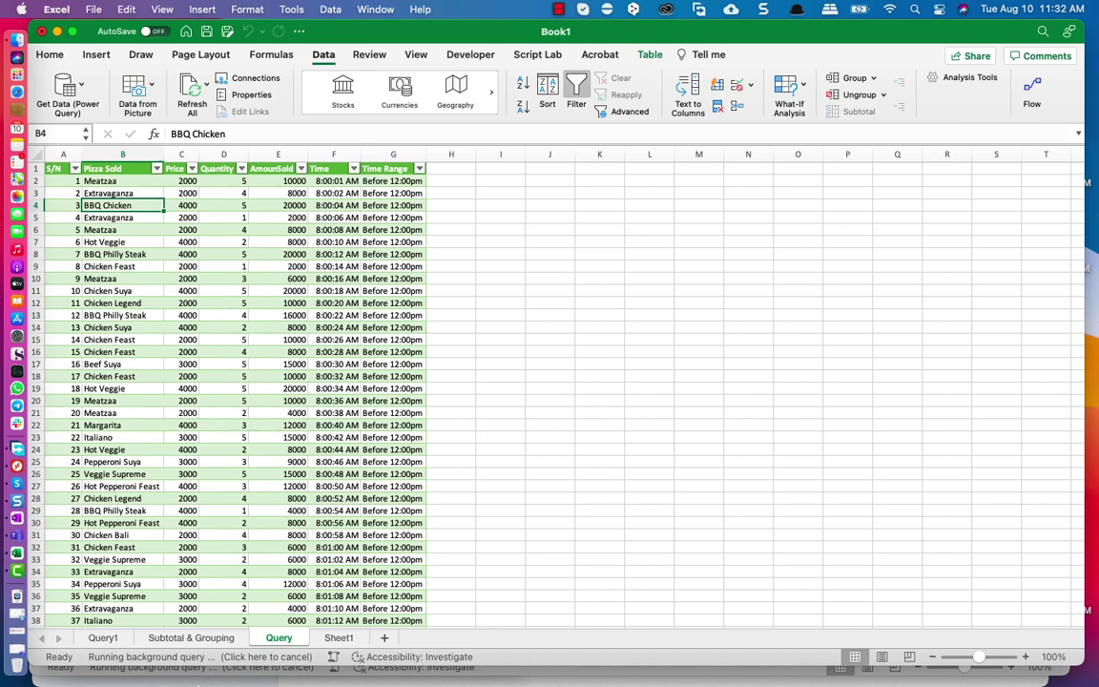
click(103, 637)
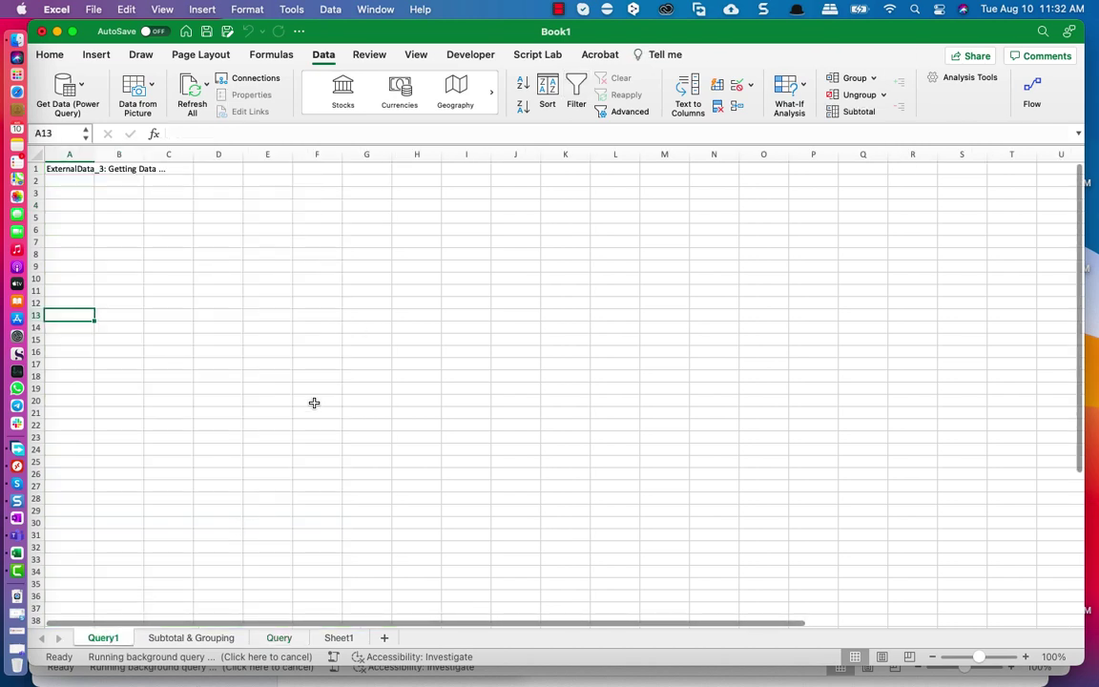
click(280, 637)
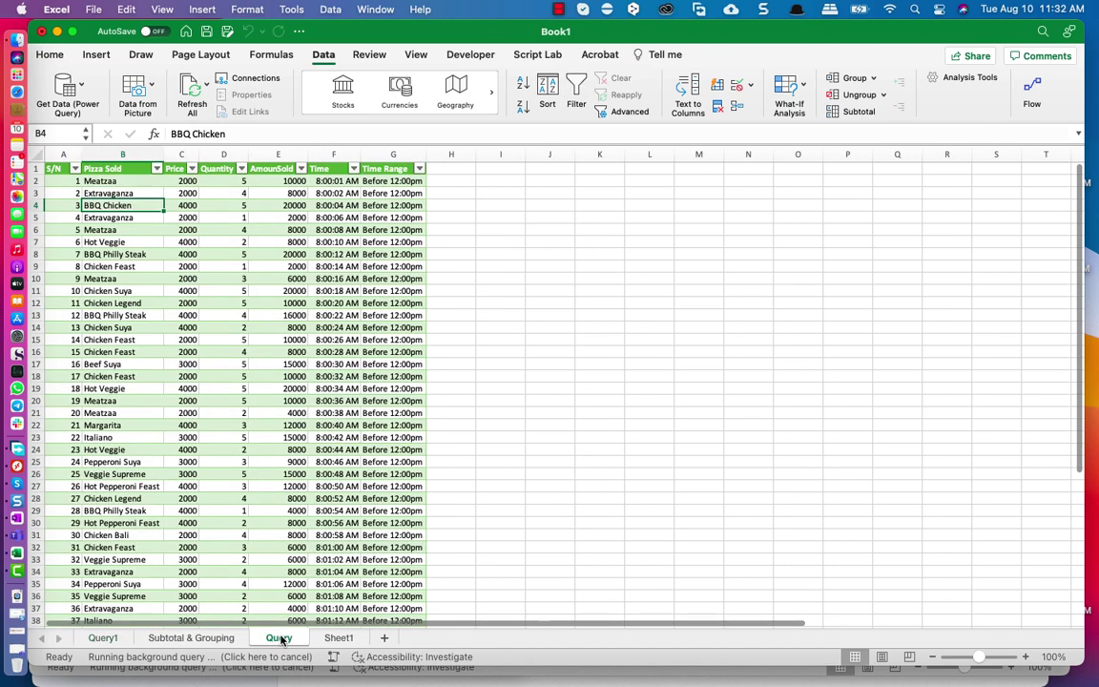